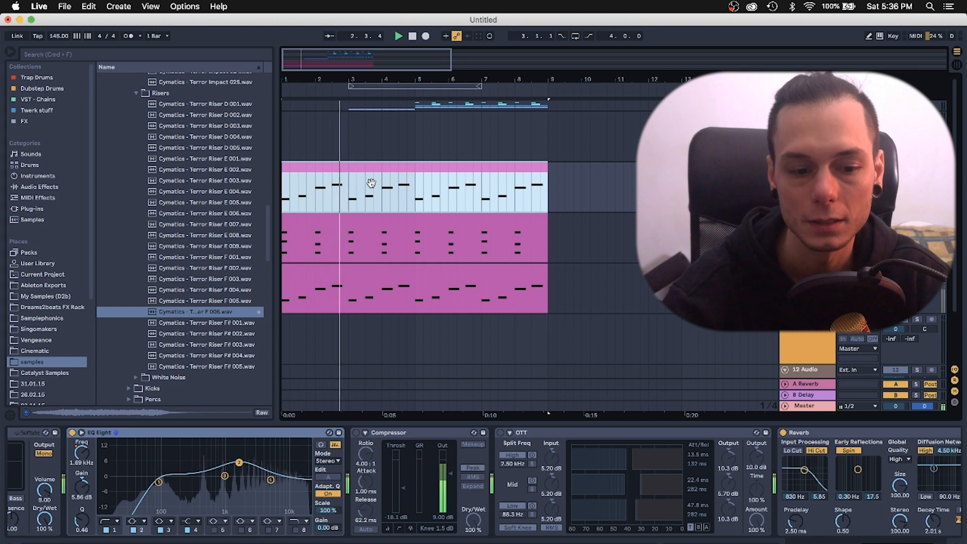
Stop playback and select the Collossus Guitar instrument at the start of the track's device chain
key("space")
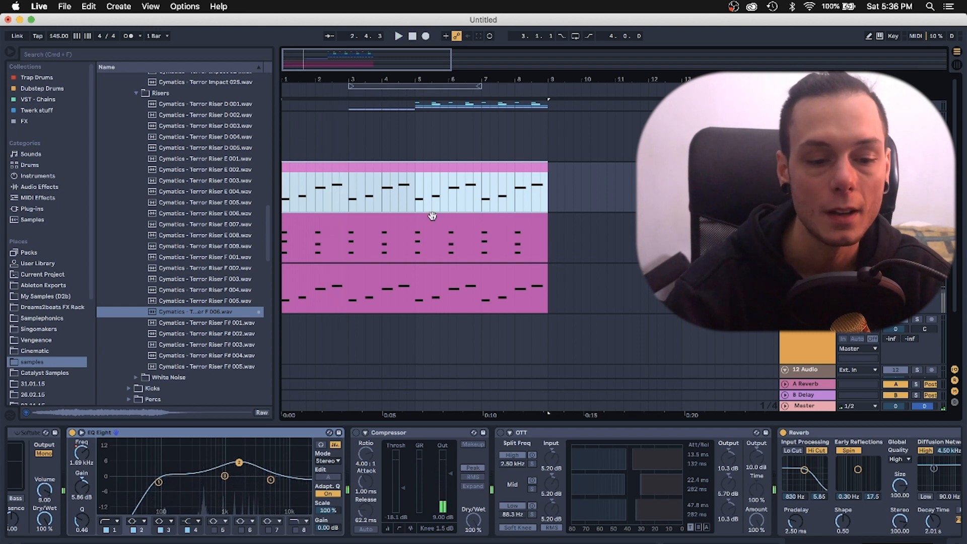
scroll(609, 483, "left", 6)
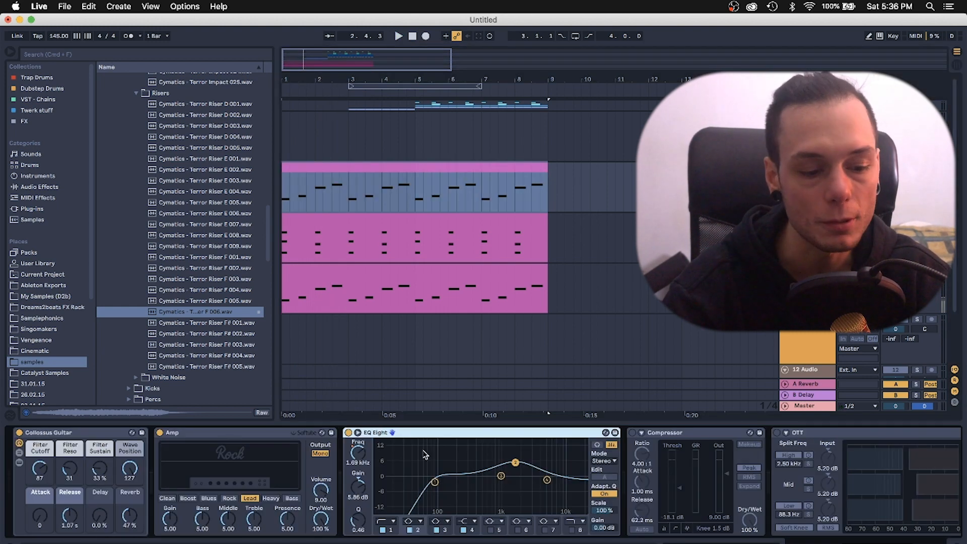
left_click(53, 434)
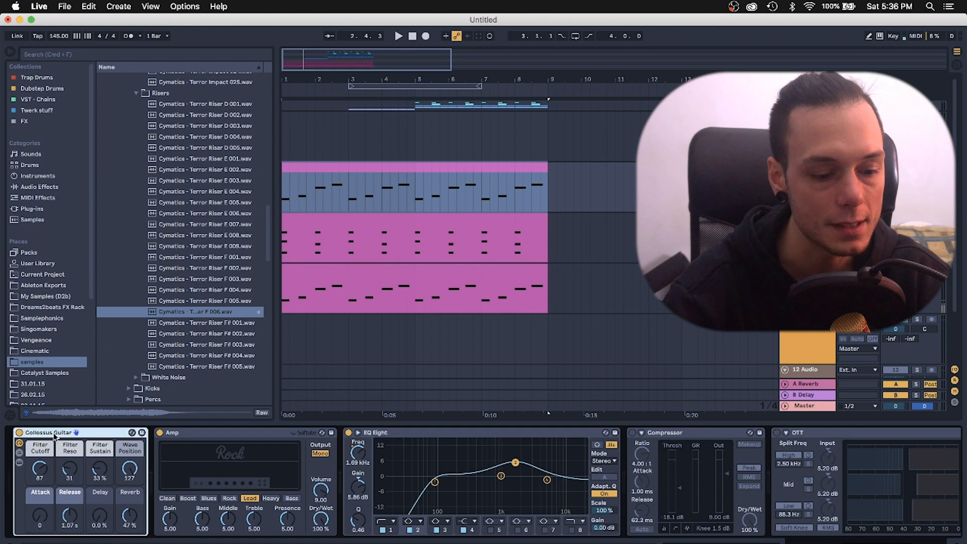
Search the browser for "guitar" and select the Collossus Guitar.adg preset in the Wavetable Synth Keys instruments
left_click(96, 58)
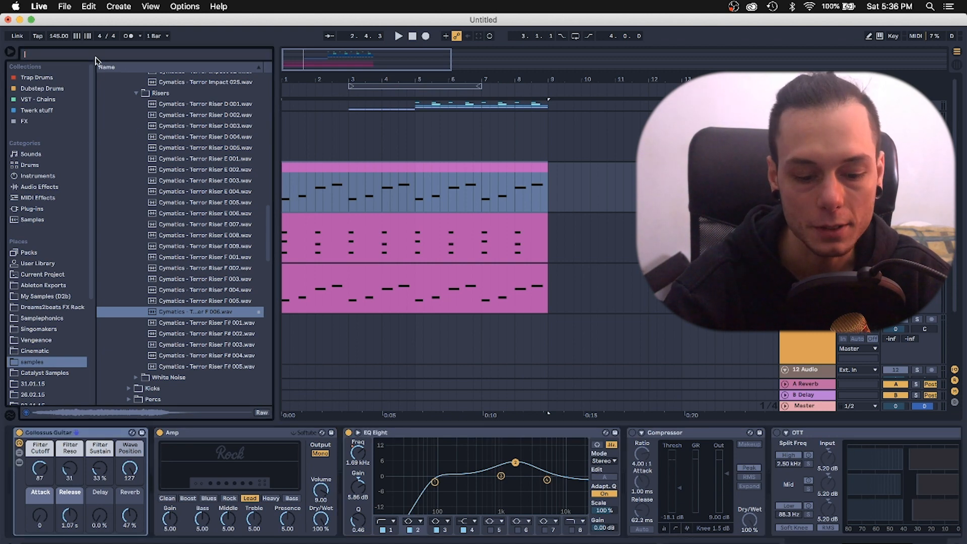
type("guitar")
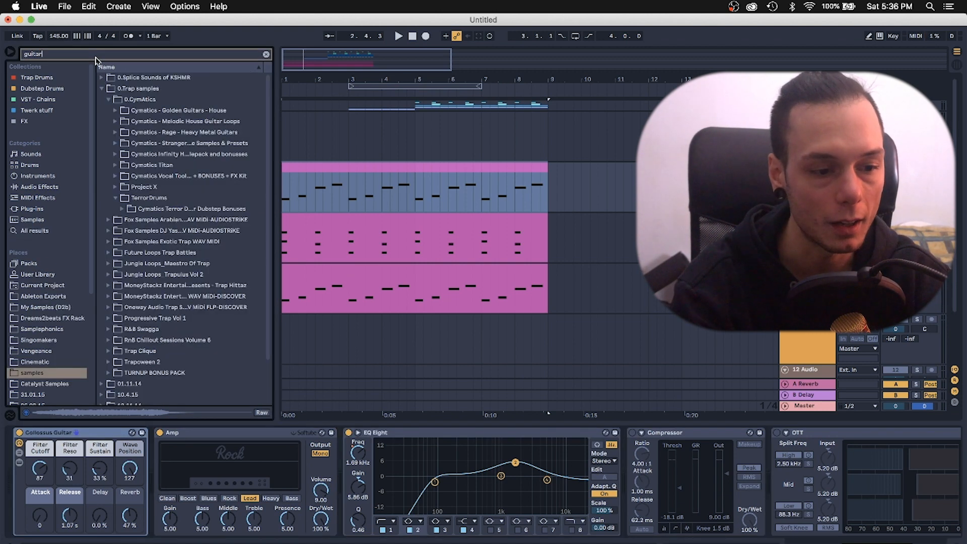
left_click(34, 188)
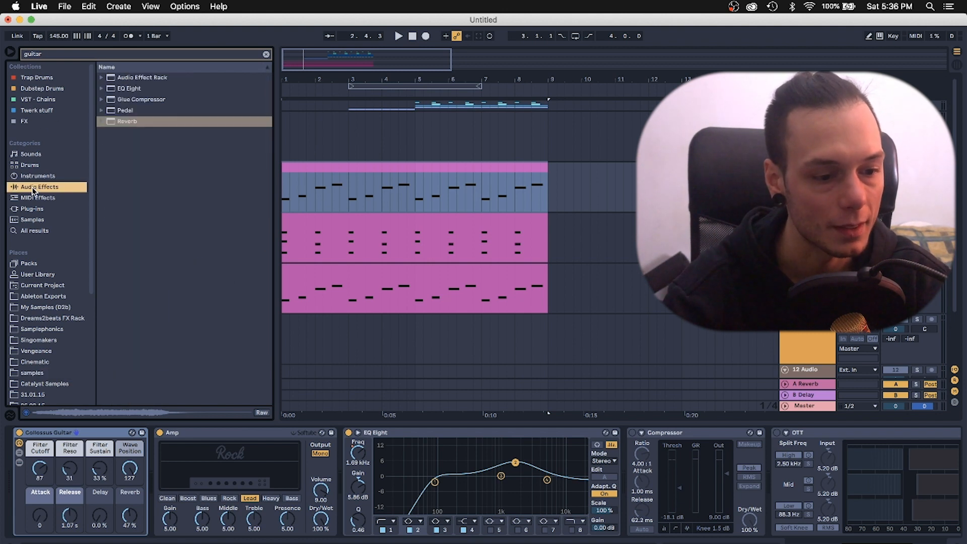
left_click(36, 176)
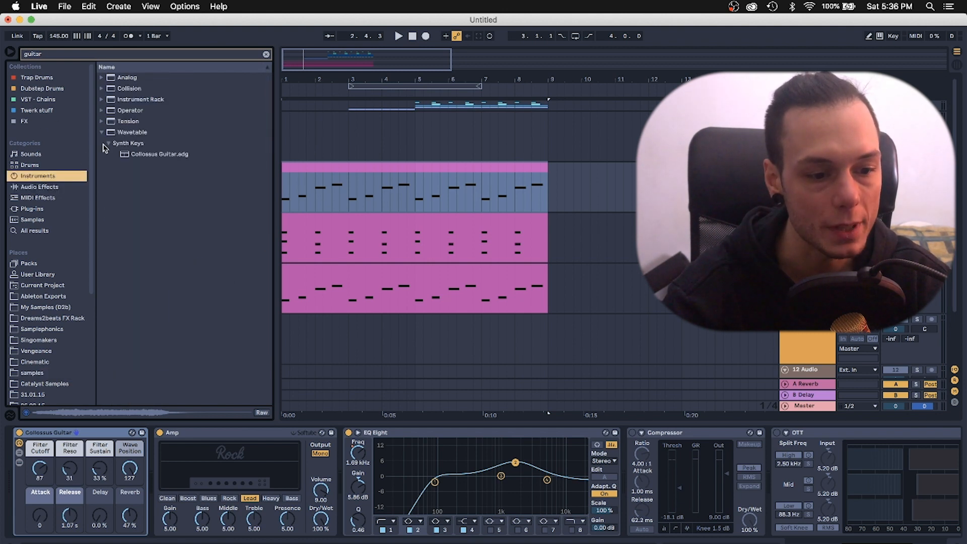
left_click(123, 133)
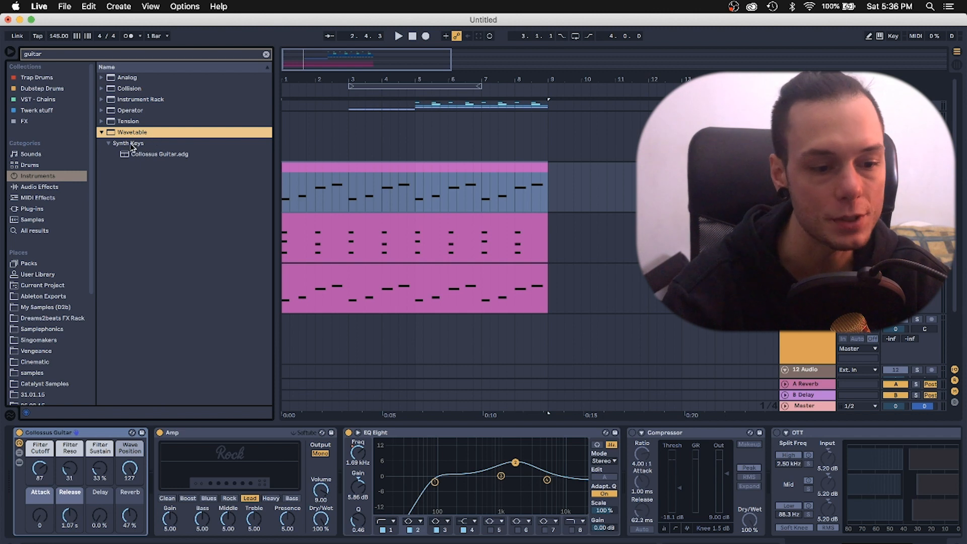
left_click(153, 143)
left_click(156, 158)
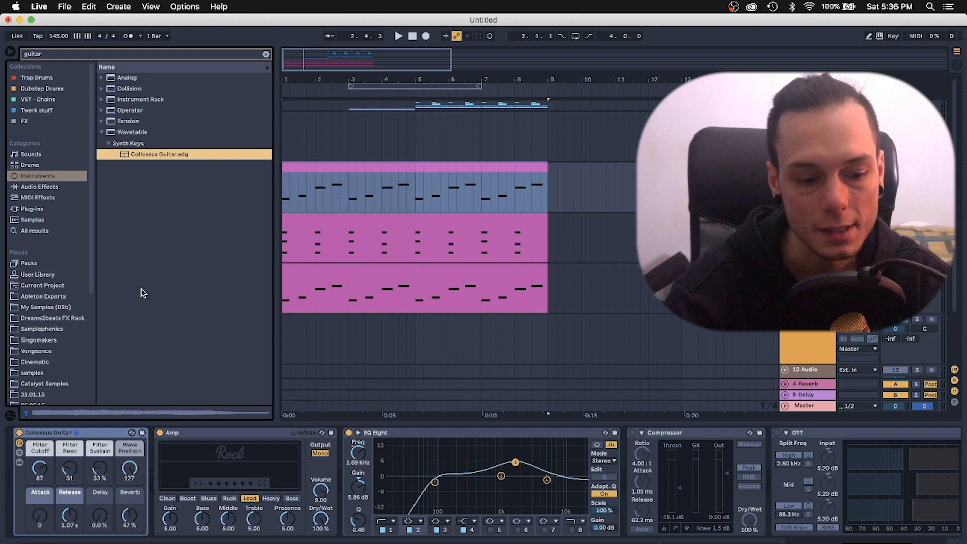
Audition the guitar melody with the Amp effect switched off and on, leaving Amp on when playback stops
left_click(199, 437)
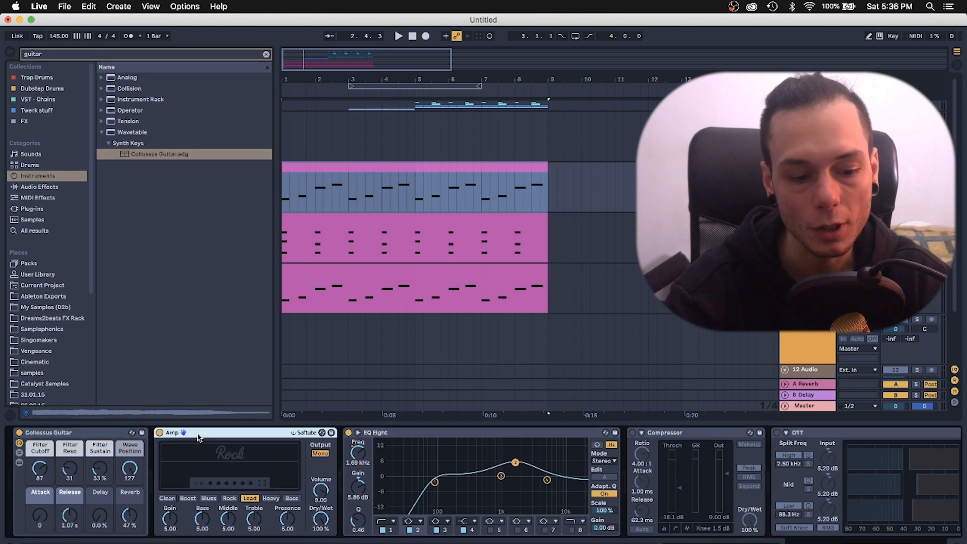
left_click(159, 432)
key("space")
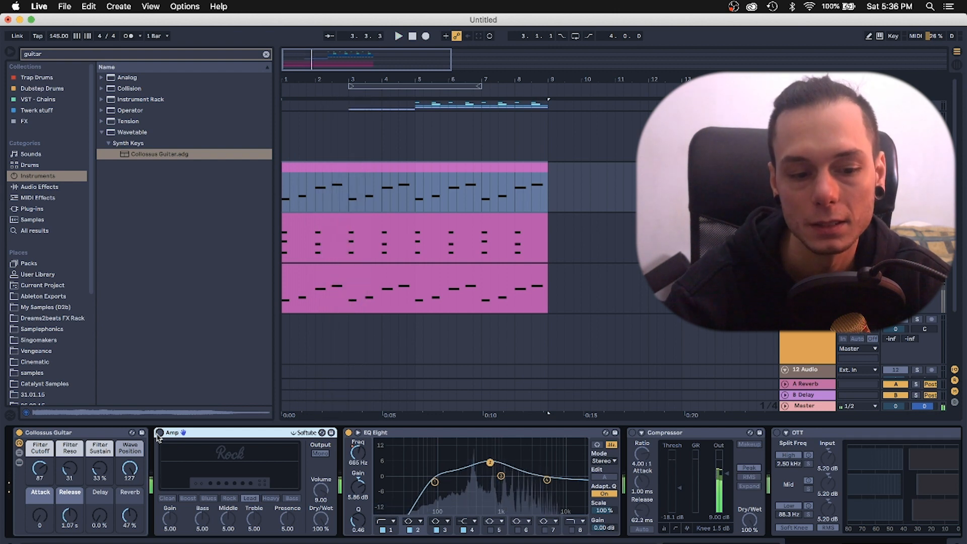
left_click(160, 433)
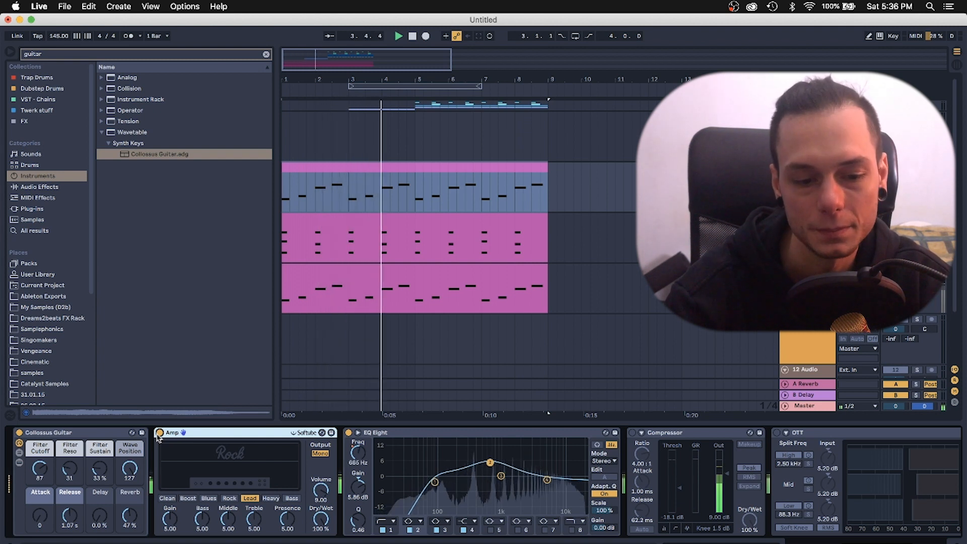
key("space")
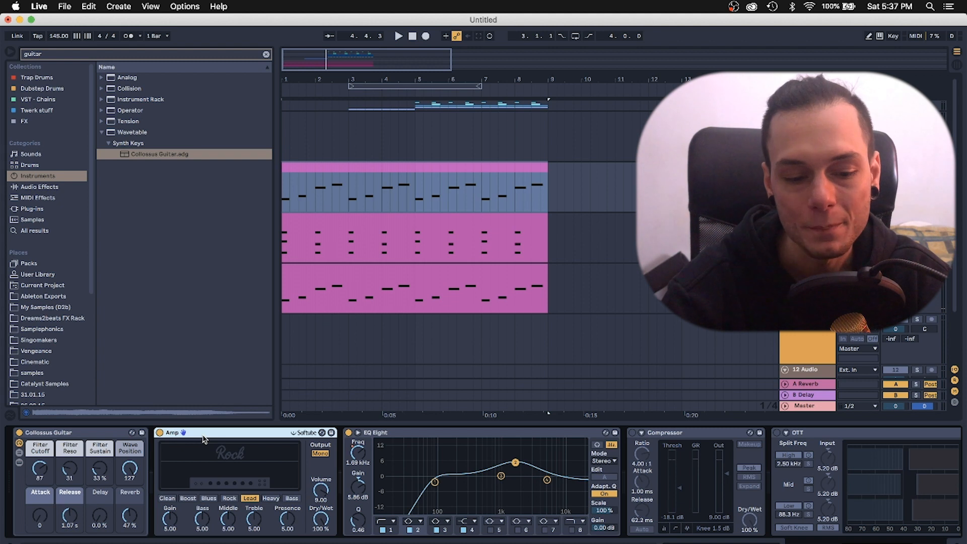
Play the guitar melody from bar 1 and examine how EQ Eight's second band moves with the notes
left_click(415, 435)
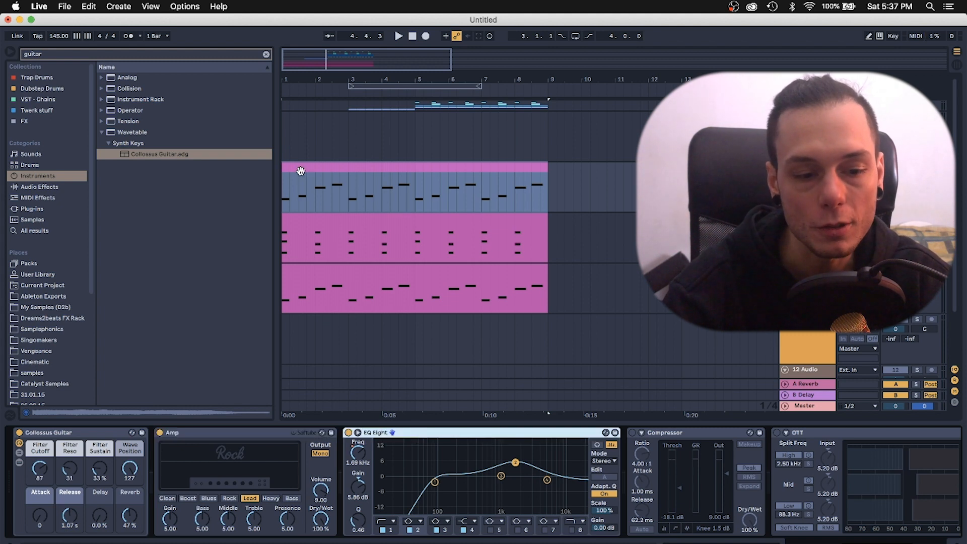
left_click_drag(299, 81, 304, 79)
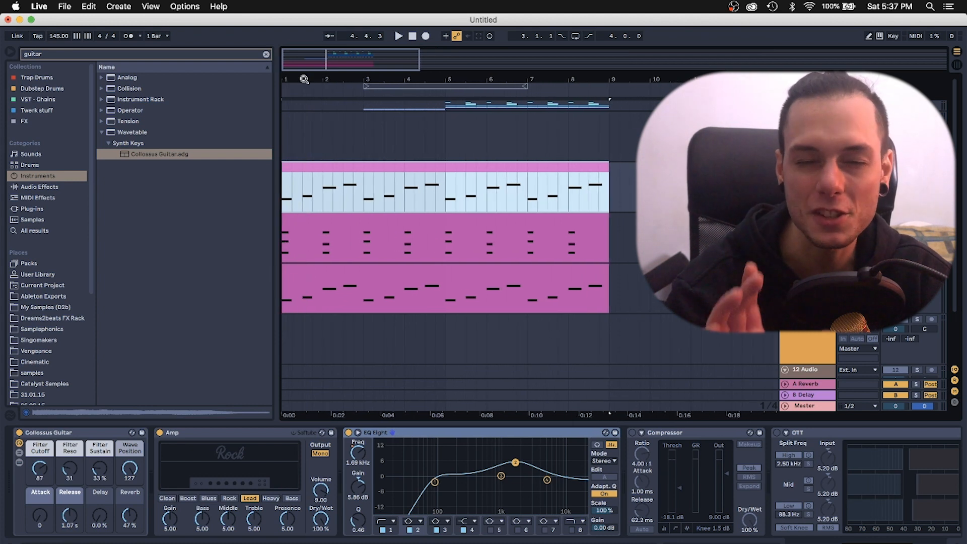
left_click(287, 200)
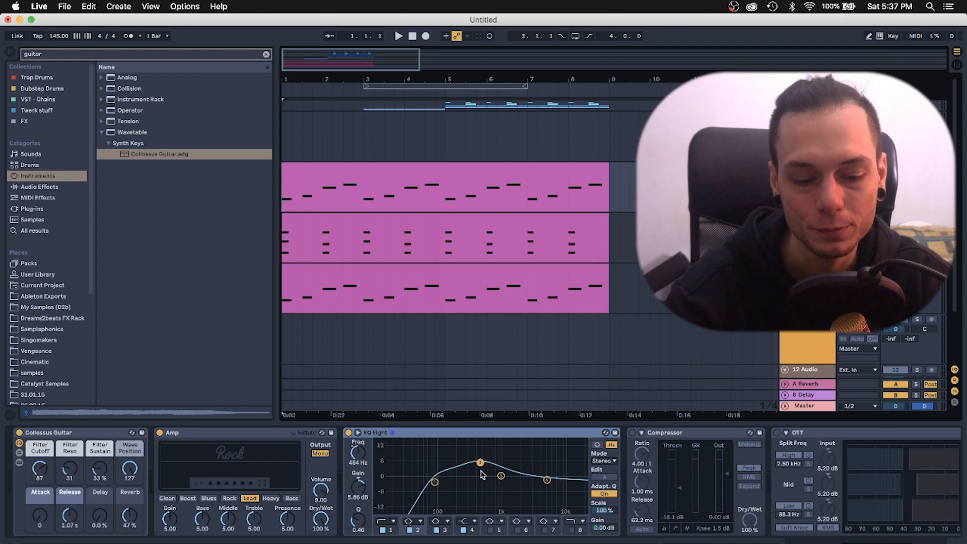
key("space")
left_click_drag(481, 472, 506, 464)
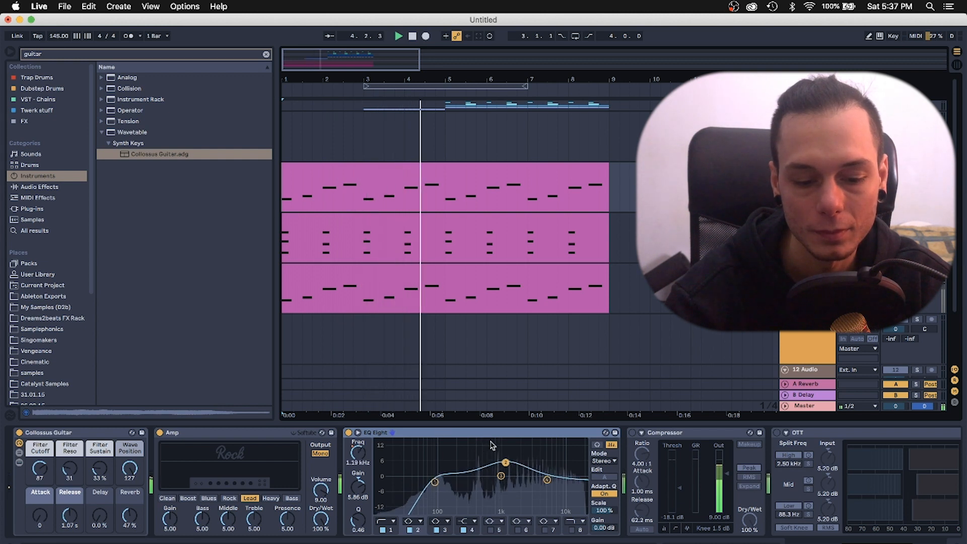
key("space")
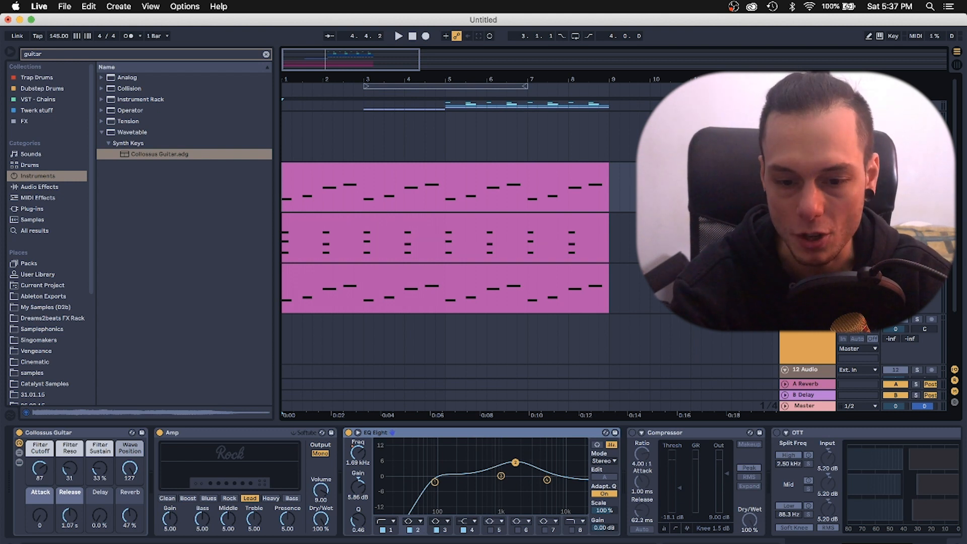
Show automation in the arrangement and display the guitar track's EQ Eight band frequency envelope
key("m")
key("a")
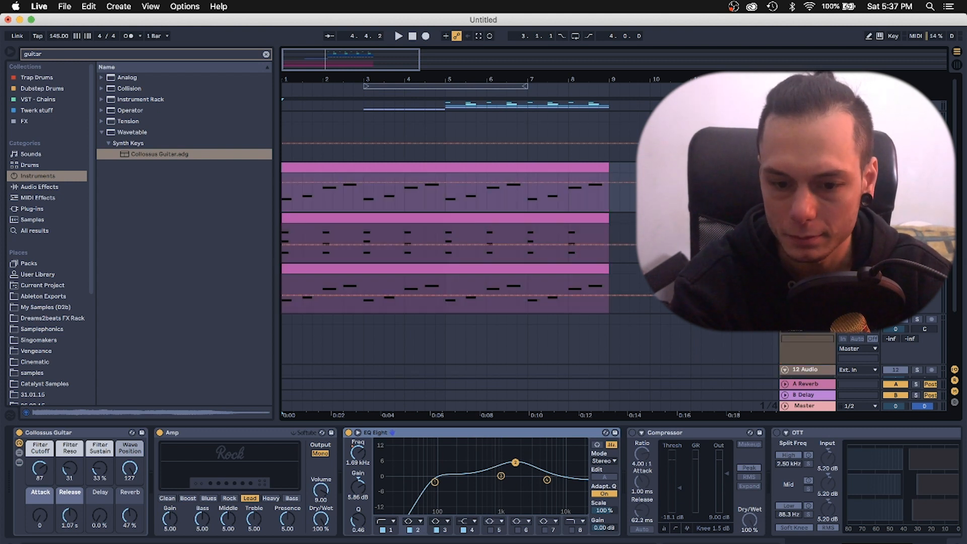
key("super+s")
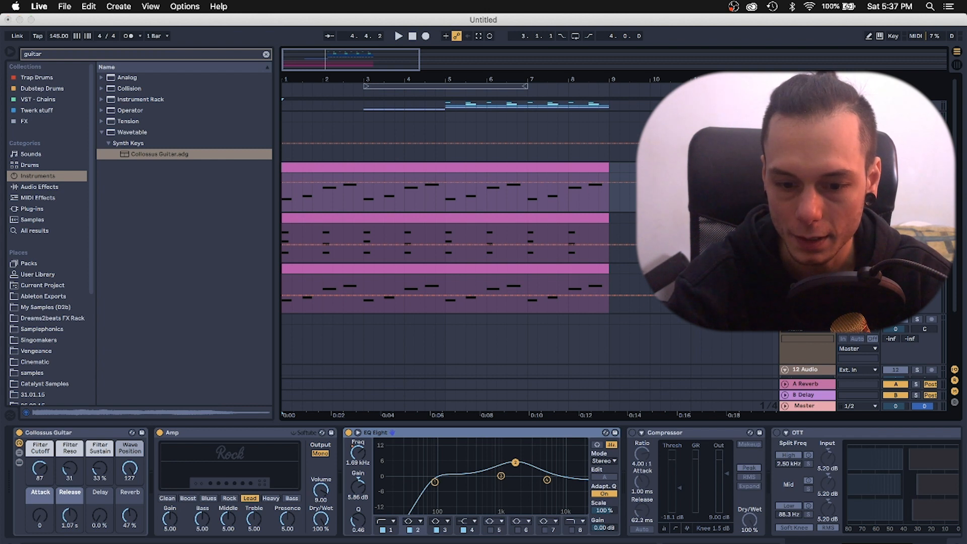
left_click(807, 188)
left_click(808, 333)
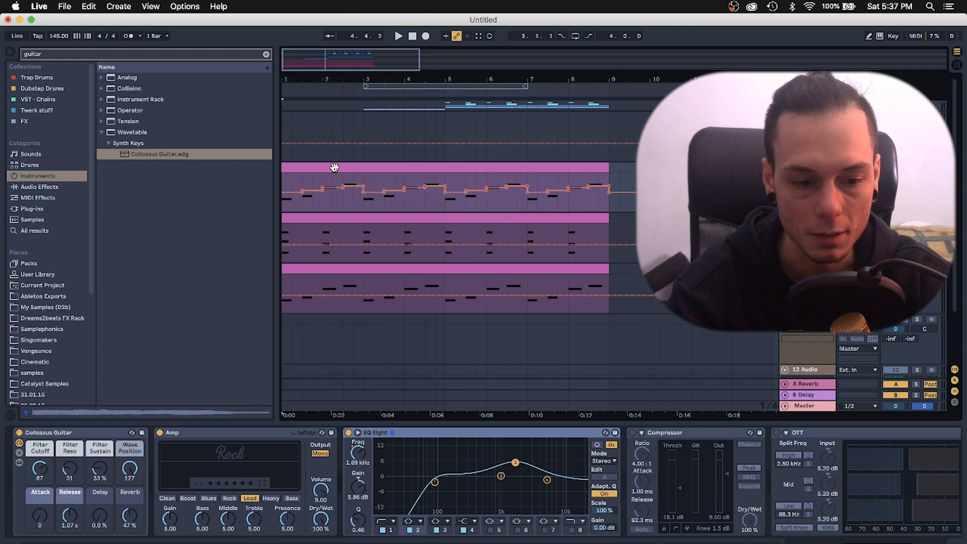
Play the melody from bar 1 to examine the EQ frequency automation, and place the playback start at bar 5
left_click(285, 206)
scroll(292, 197, "down", 1)
key("space")
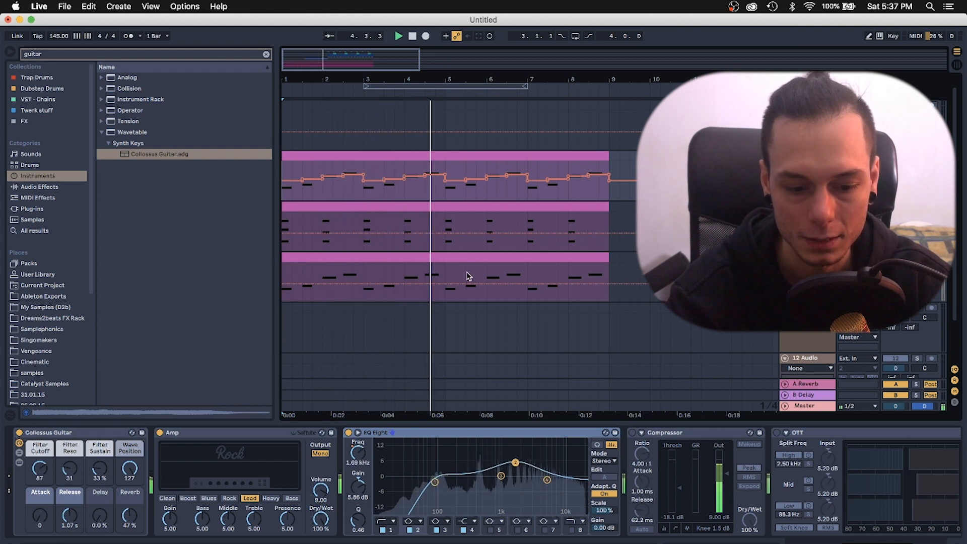
key("space")
left_click(445, 197)
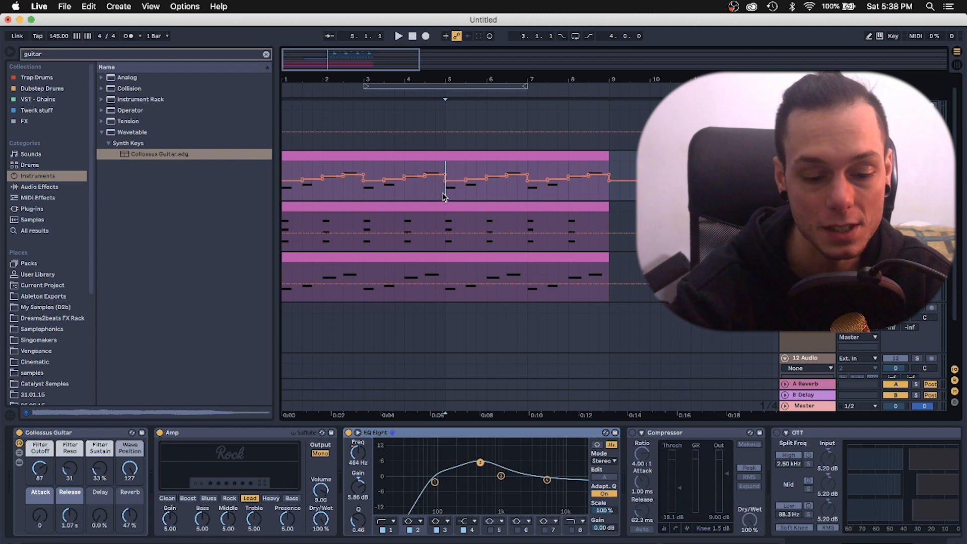
left_click(405, 436)
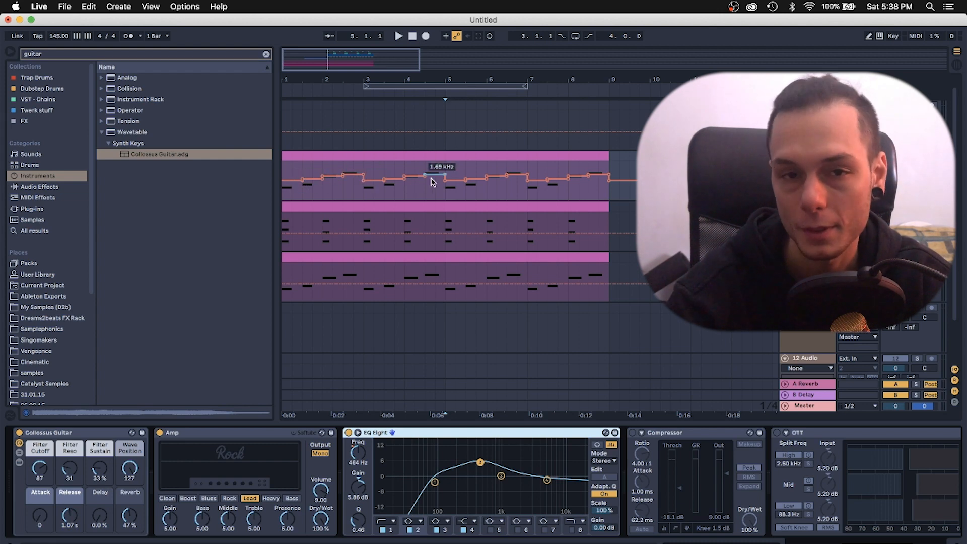
Audition the guitar melody from bar 5 with the Compressor switched on, and switch the Compressor off again
scroll(554, 466, "right", 5)
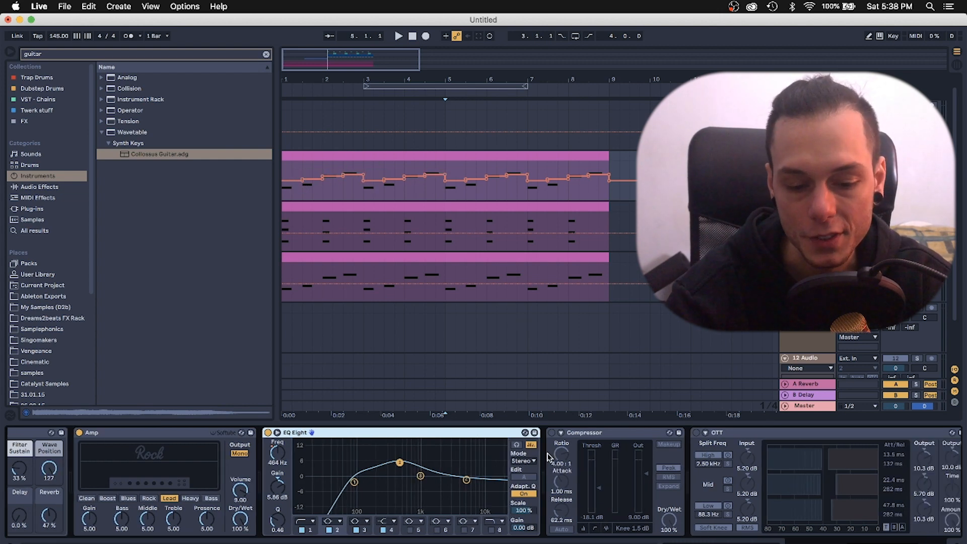
scroll(500, 462, "right", 3)
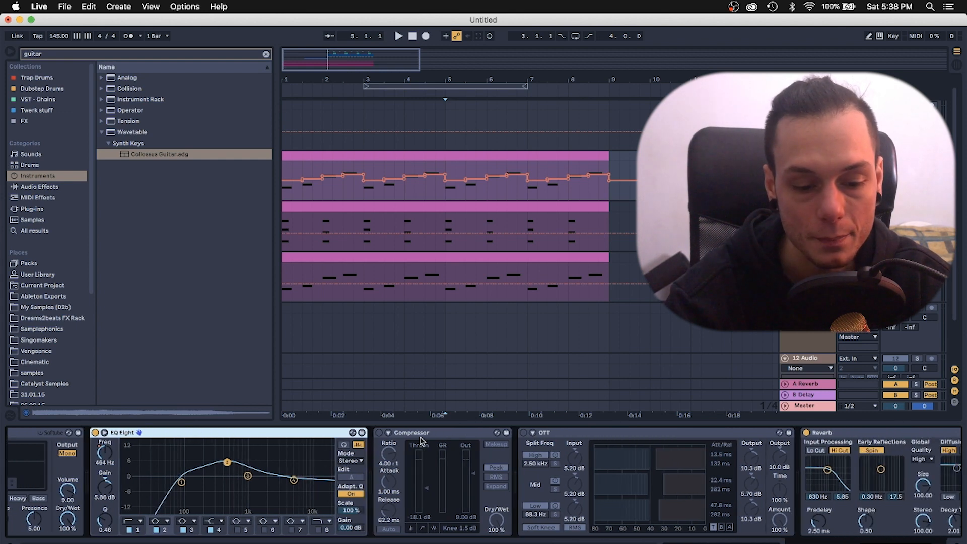
left_click(421, 436)
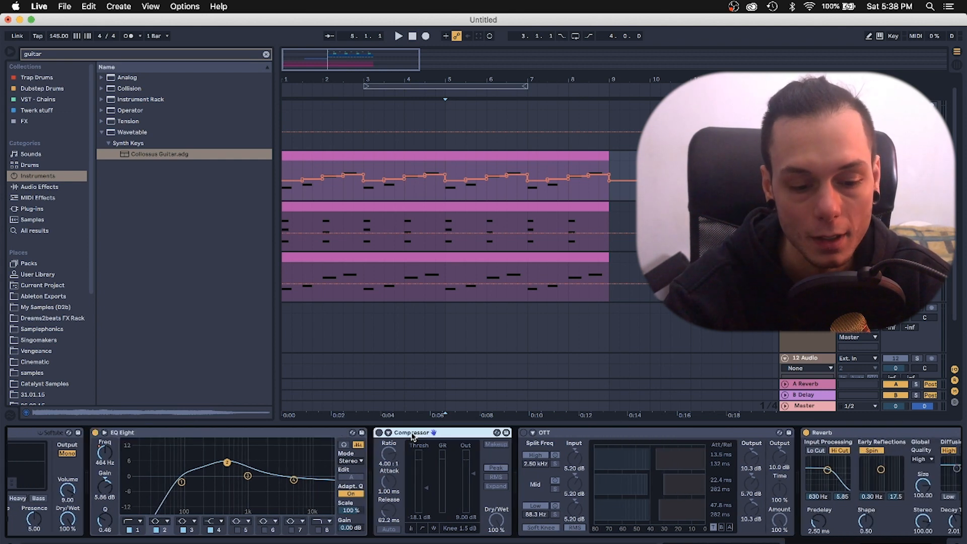
left_click(379, 433)
key("space")
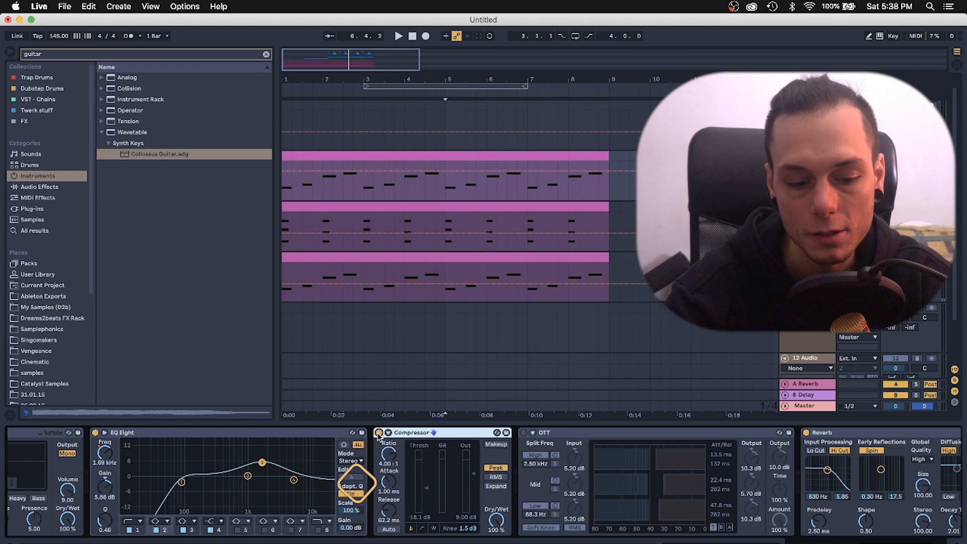
left_click(379, 433)
Audition the guitar melody from bar 1 with OTT switched on, and switch OTT off again
left_click(545, 435)
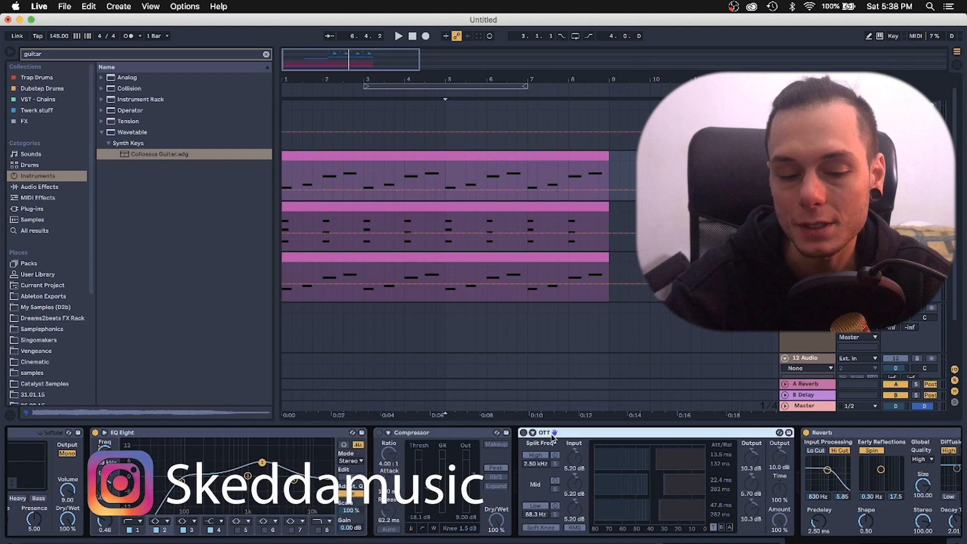
scroll(553, 438, "right", 3)
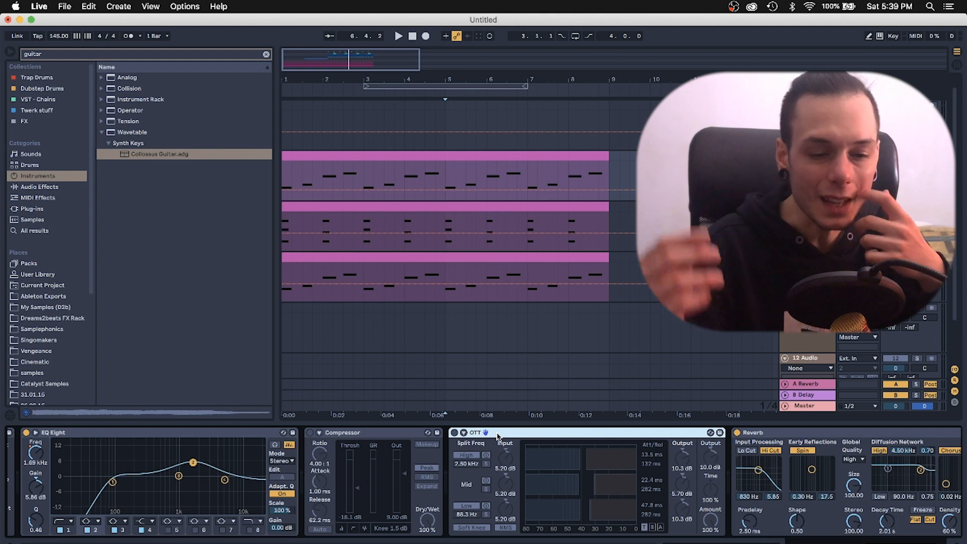
left_click(454, 433)
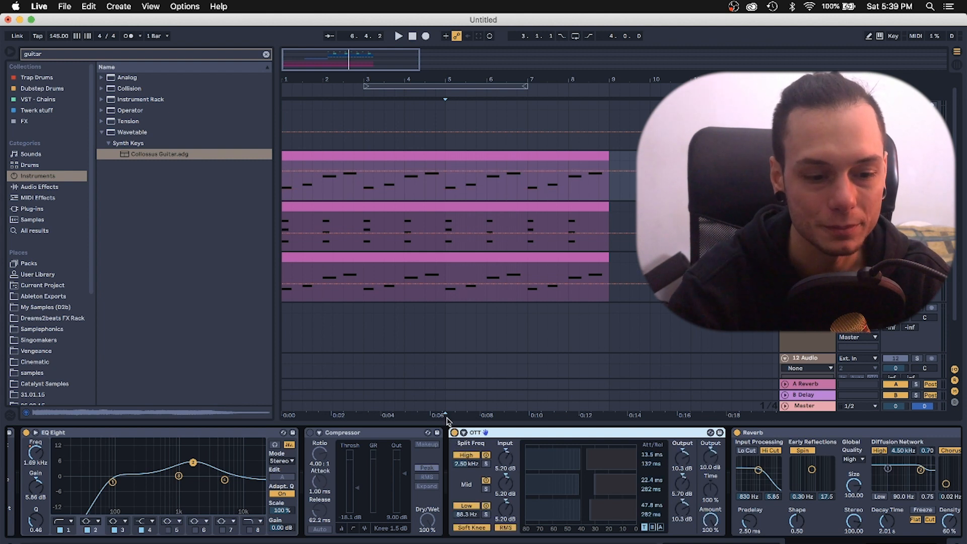
scroll(304, 189, "down", 2)
left_click(291, 174)
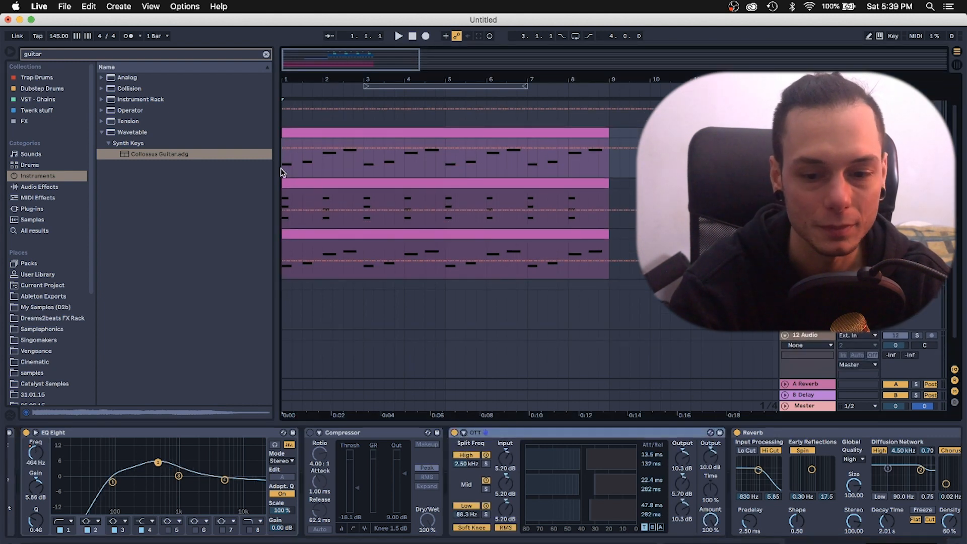
key("space")
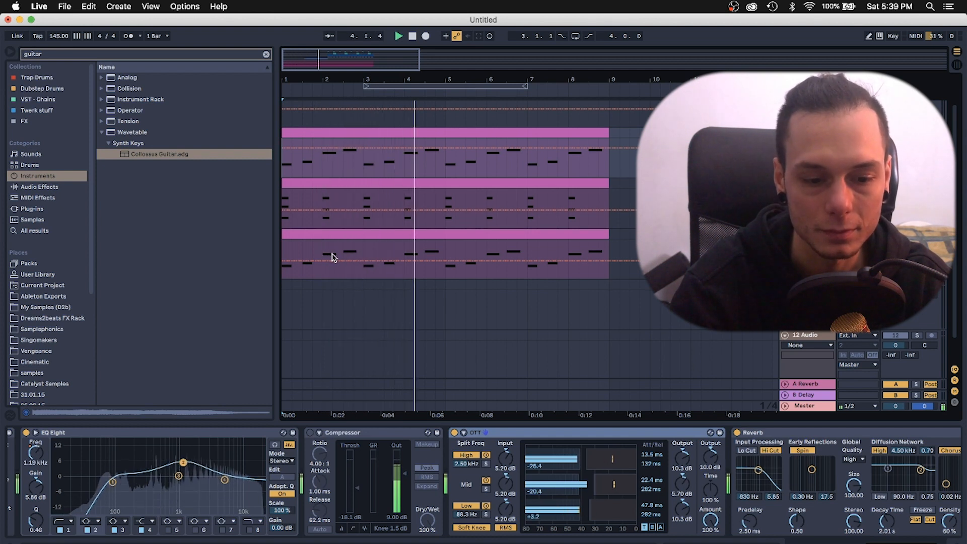
key("space")
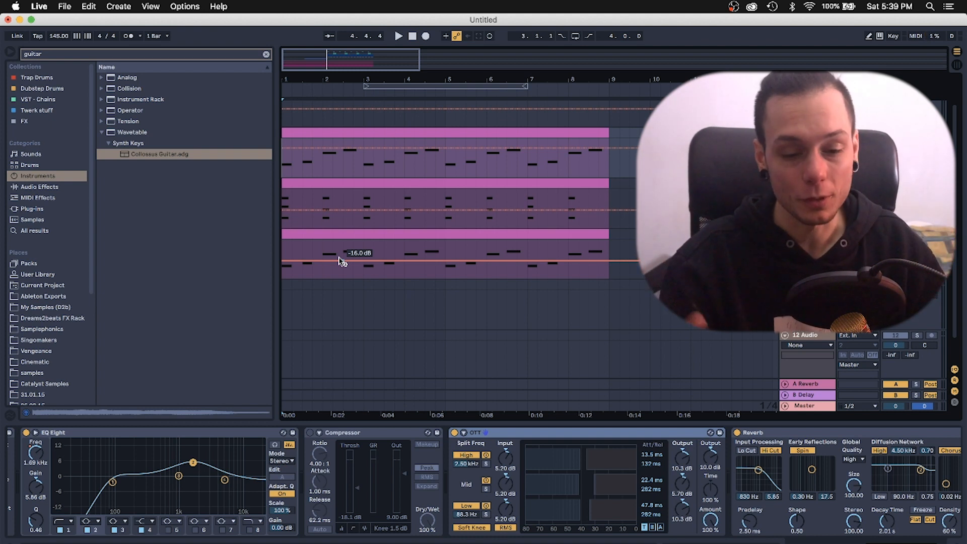
left_click(455, 433)
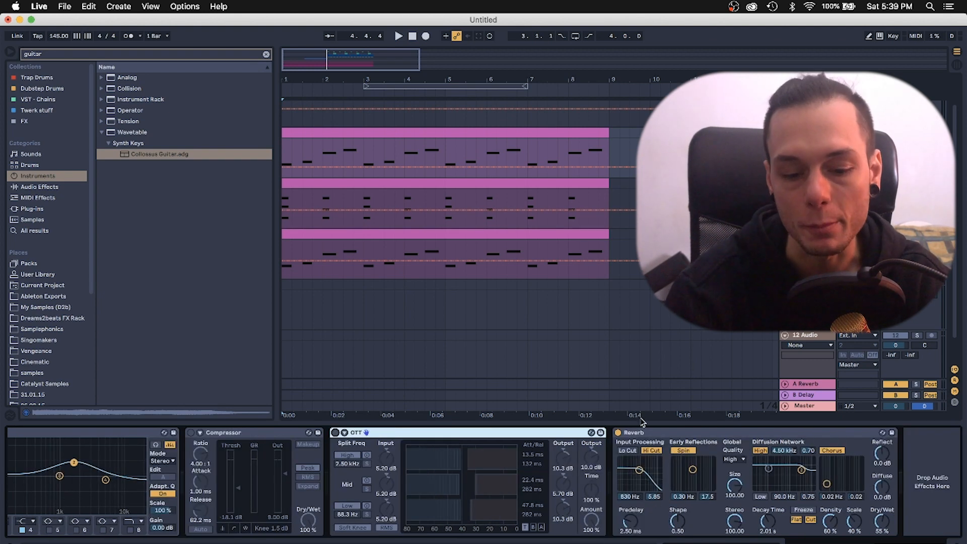
Audition the guitar melody from bar 1 with Reverb switched off, and switch Reverb back on
left_click(619, 432)
key("space")
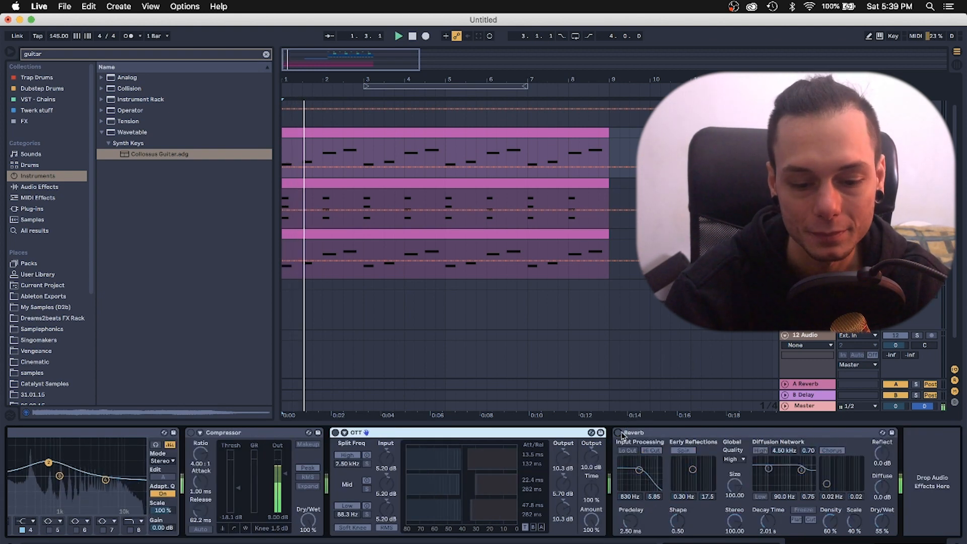
left_click(619, 433)
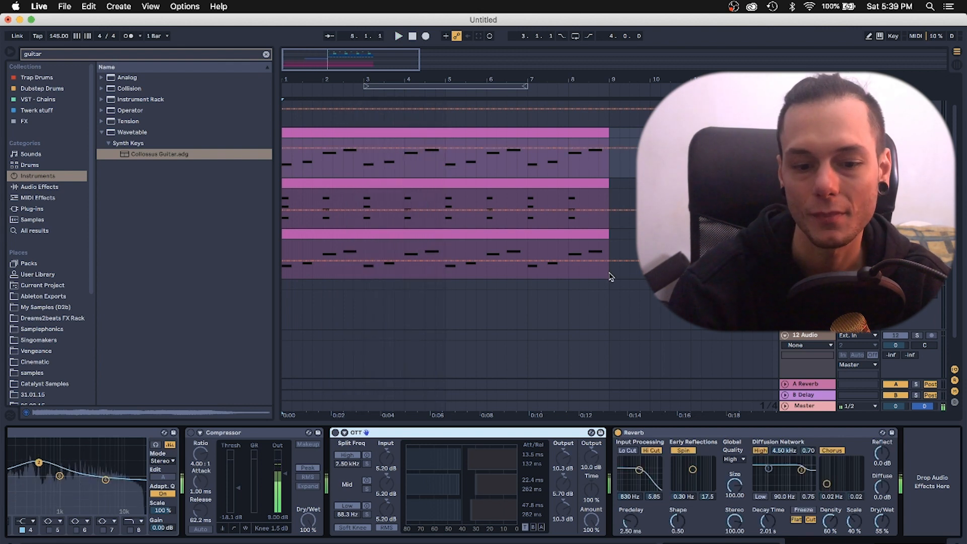
key("space")
Open the guitar melody clip's notes and audition the opening F4 and F#4 notes
scroll(609, 270, "up", 2)
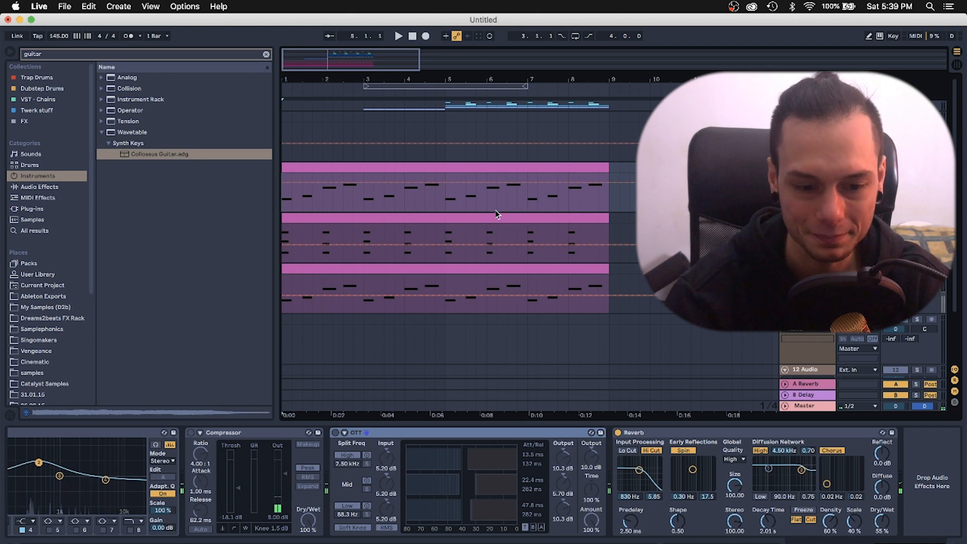
left_click(442, 204)
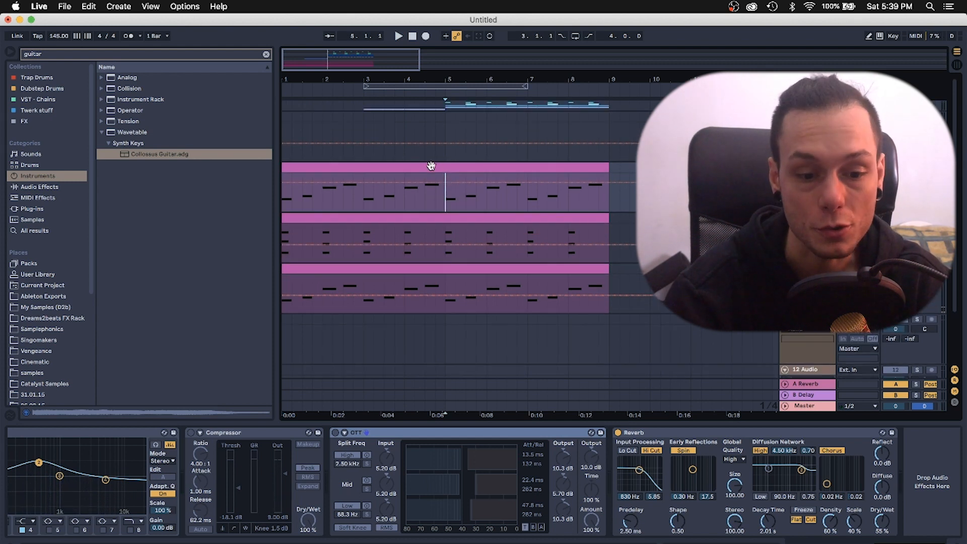
double_click(432, 167)
left_click(179, 457)
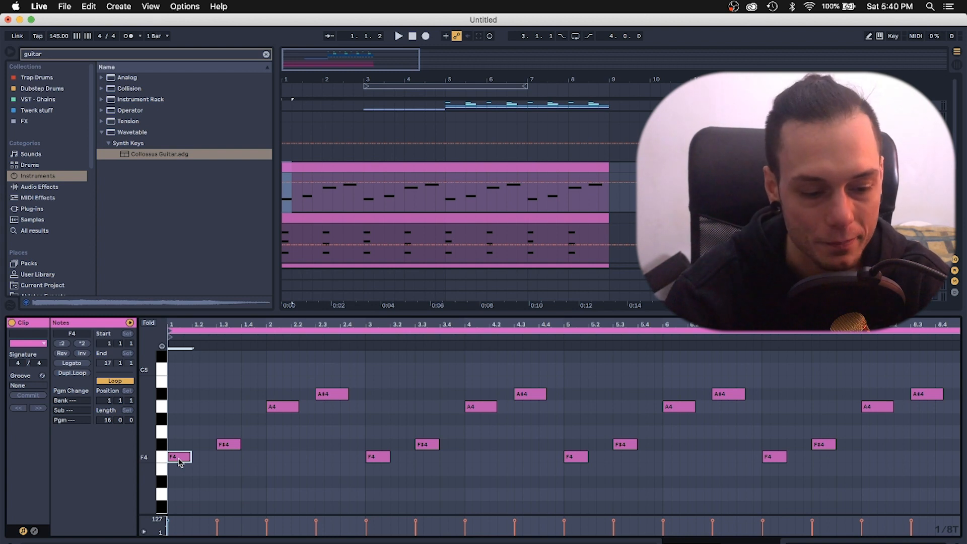
key("space")
key("space")
key("space")
key("space")
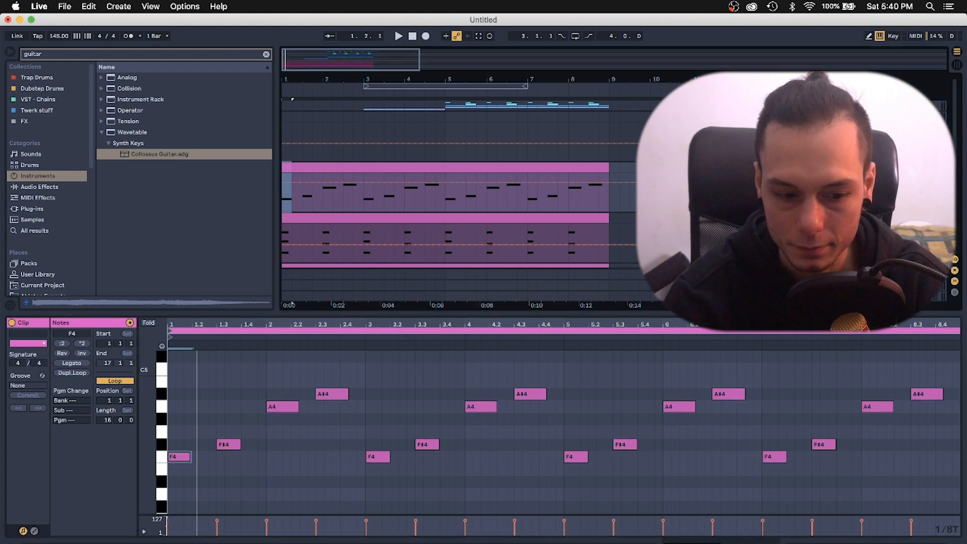
left_click(232, 446)
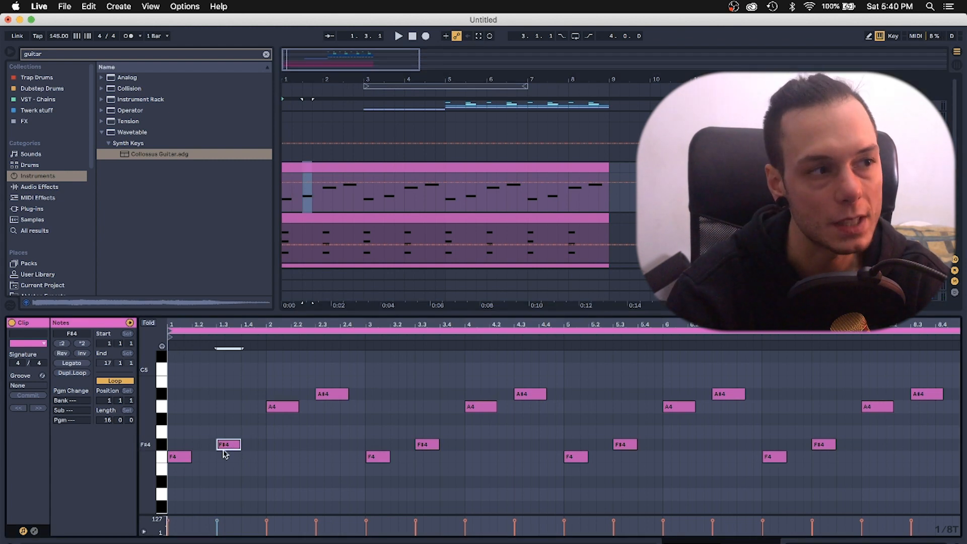
key("space")
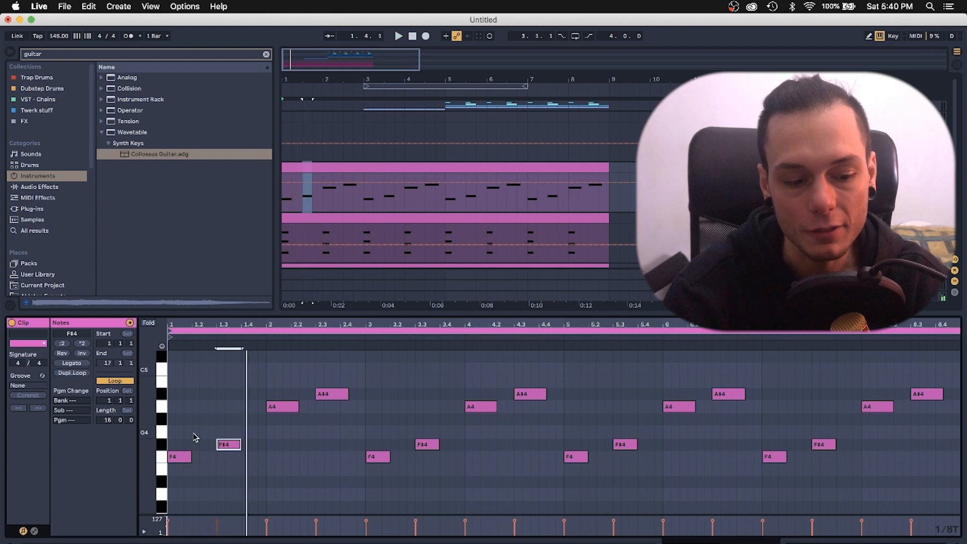
Try transposing bar 1's F4 and F#4 notes down to E4 and F4, and undo the transposition after playing them
left_click_drag(175, 438, 229, 460)
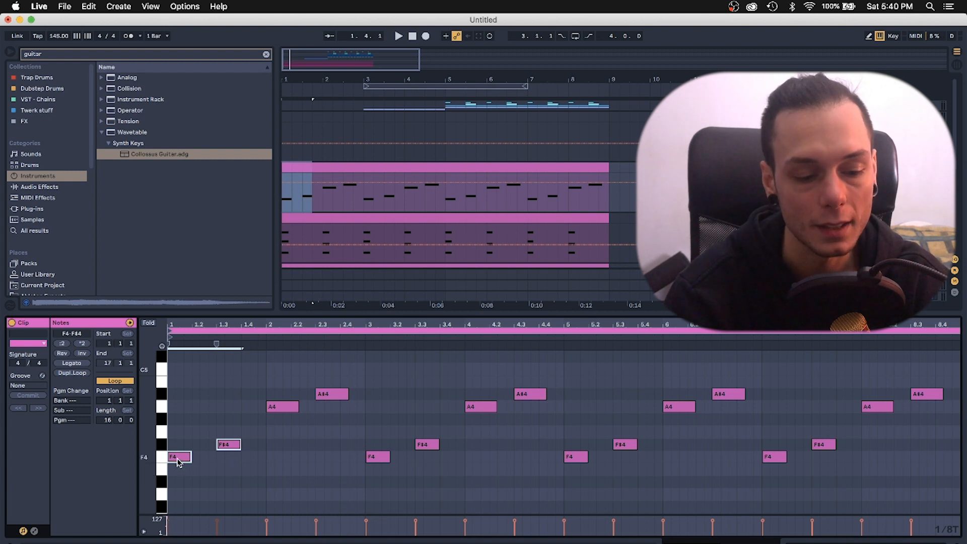
left_click_drag(178, 462, 181, 471)
key("space")
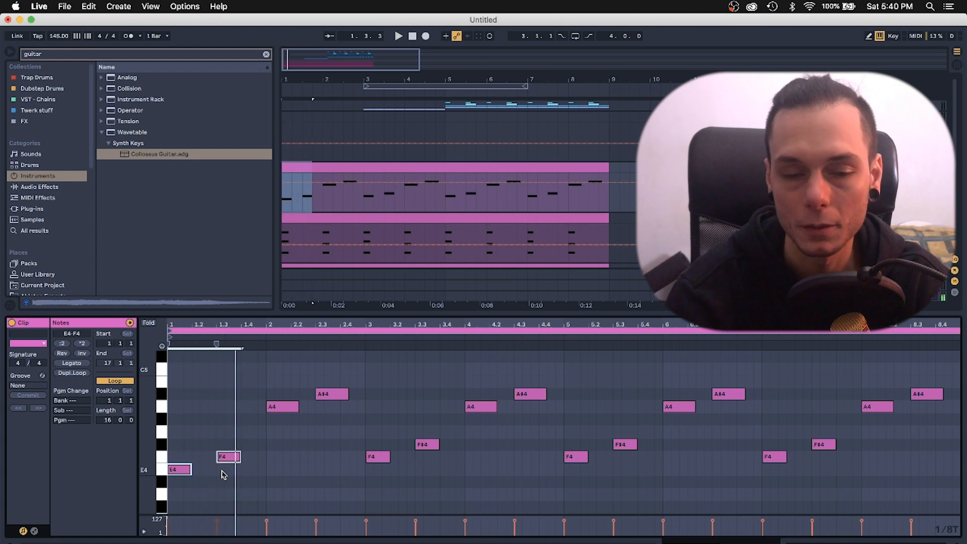
key("super+z")
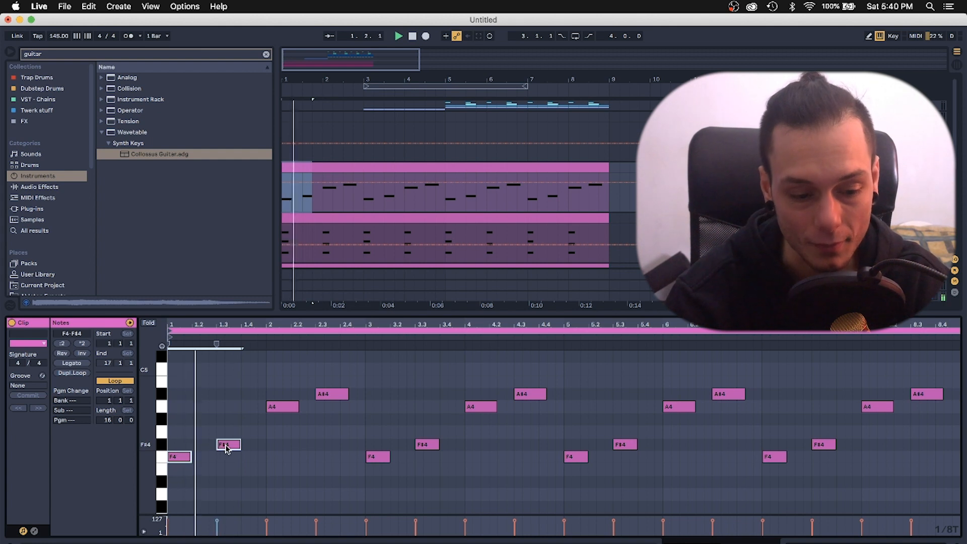
Select bar 1's F4 and F#4 notes in turn and play them to compare the semitone step
left_click(262, 447)
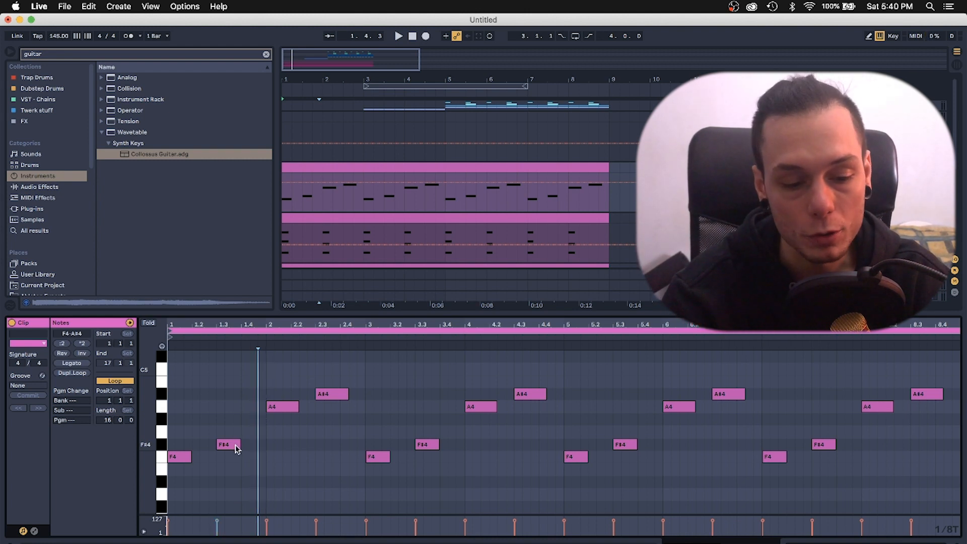
left_click(182, 461)
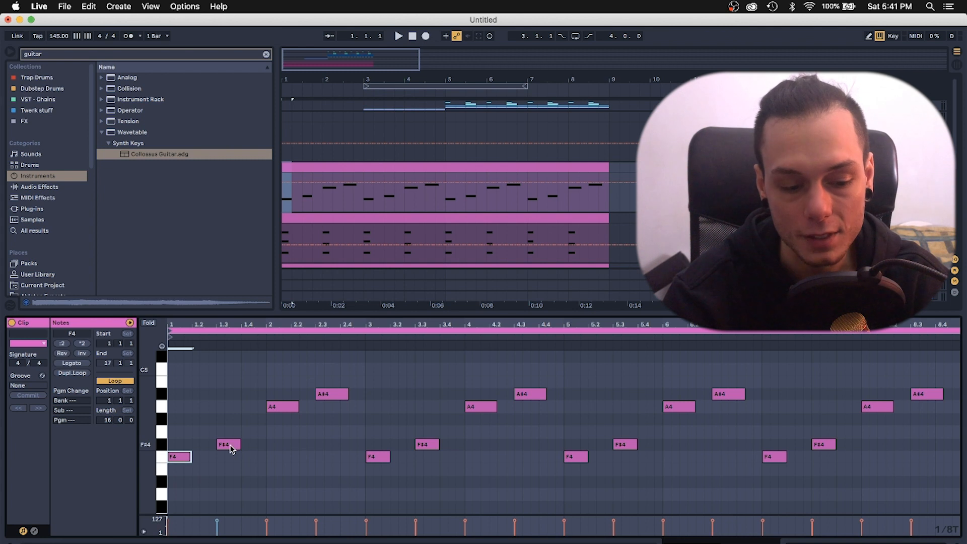
left_click(230, 446)
key("space")
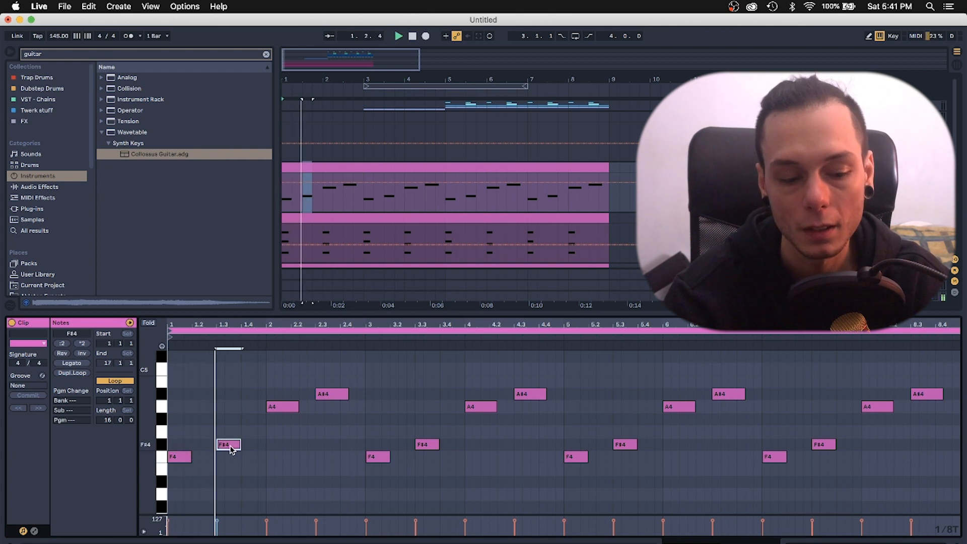
key("space")
key("space")
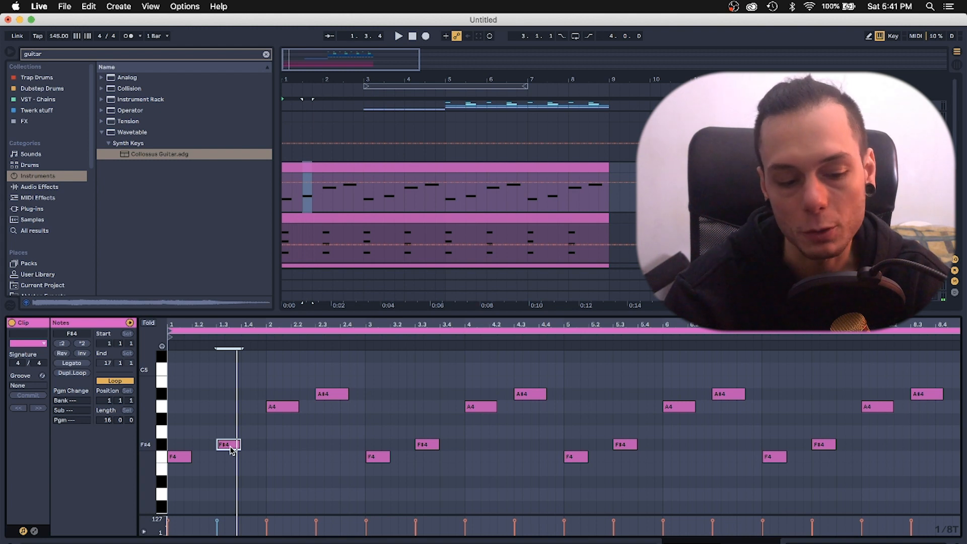
Audition the melody's first two bars, selecting the F4, F#4 and A4 notes one after another
left_click(252, 448)
key("space")
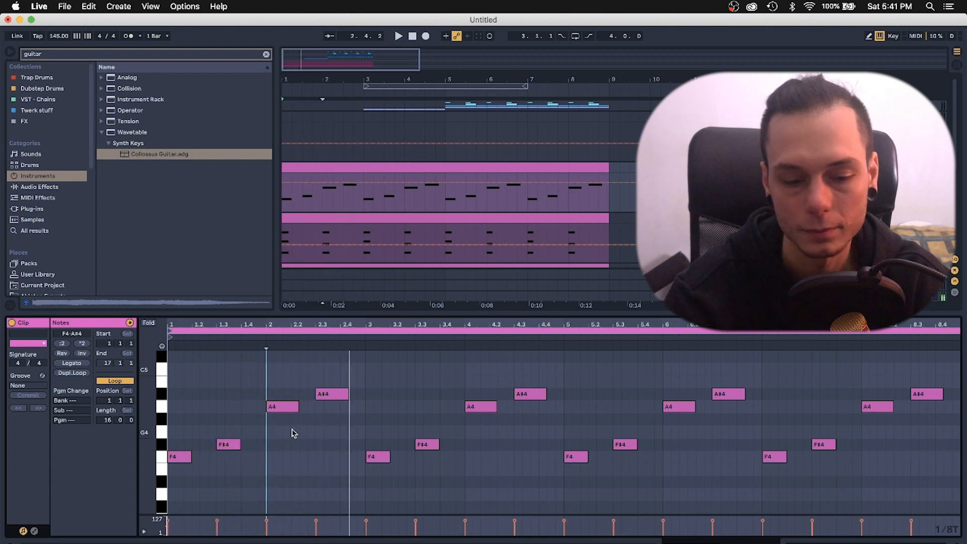
key("space")
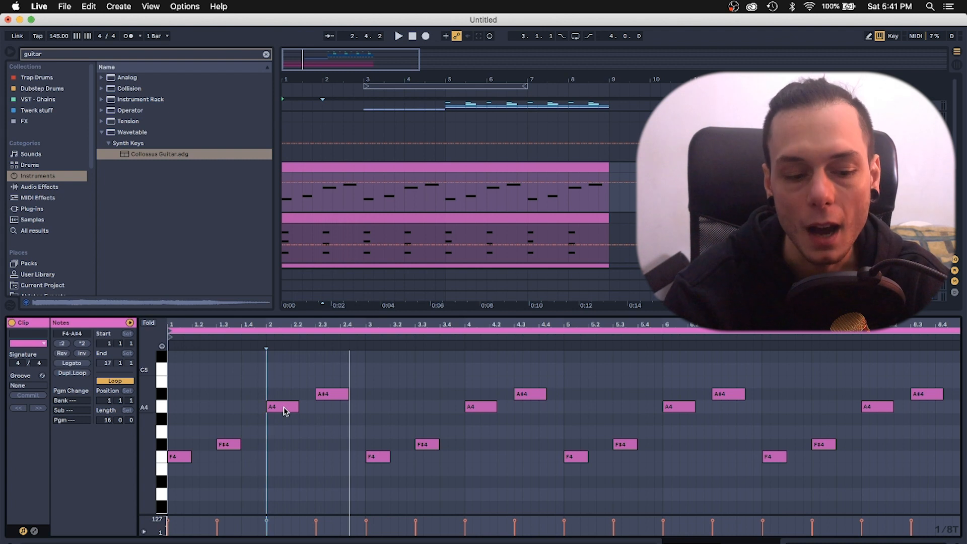
left_click(182, 458)
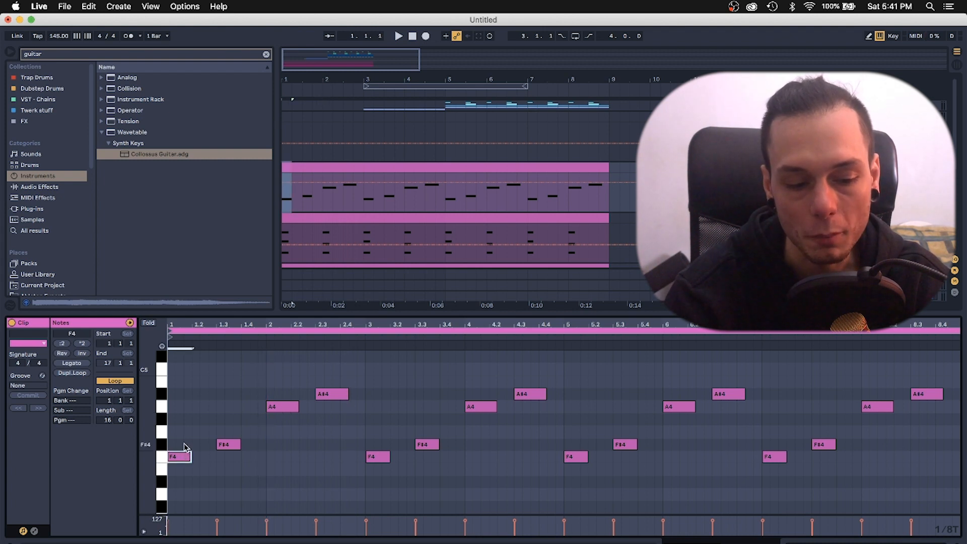
left_click(226, 444)
left_click(276, 408)
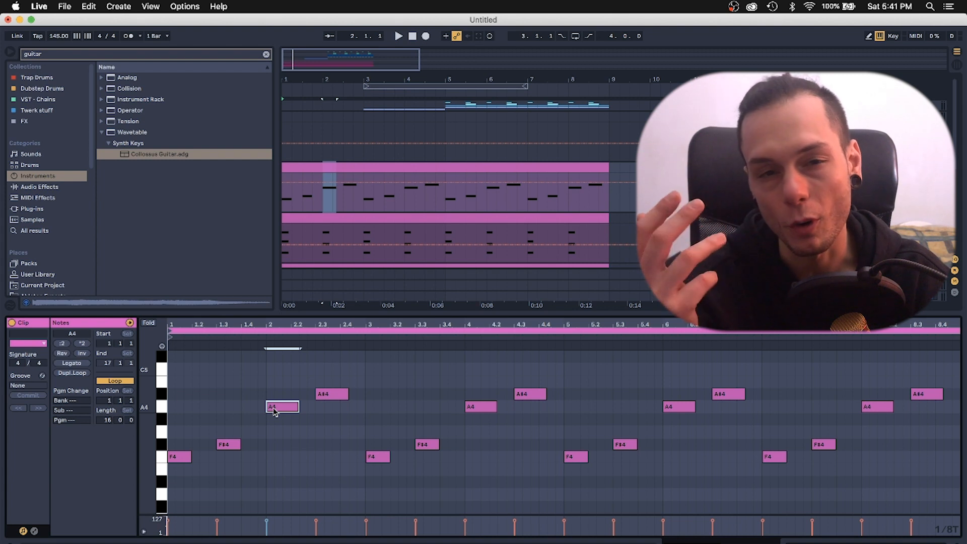
key("space")
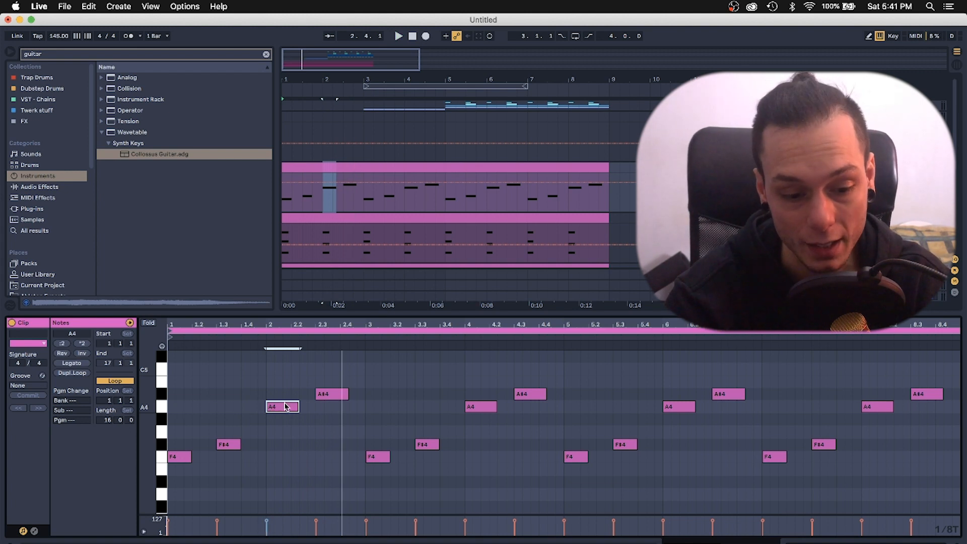
Try lowering bar 2's A4 to G#4 and raising bar 1's F#4 to G4, playing the phrase after each change
left_click_drag(285, 409, 288, 426)
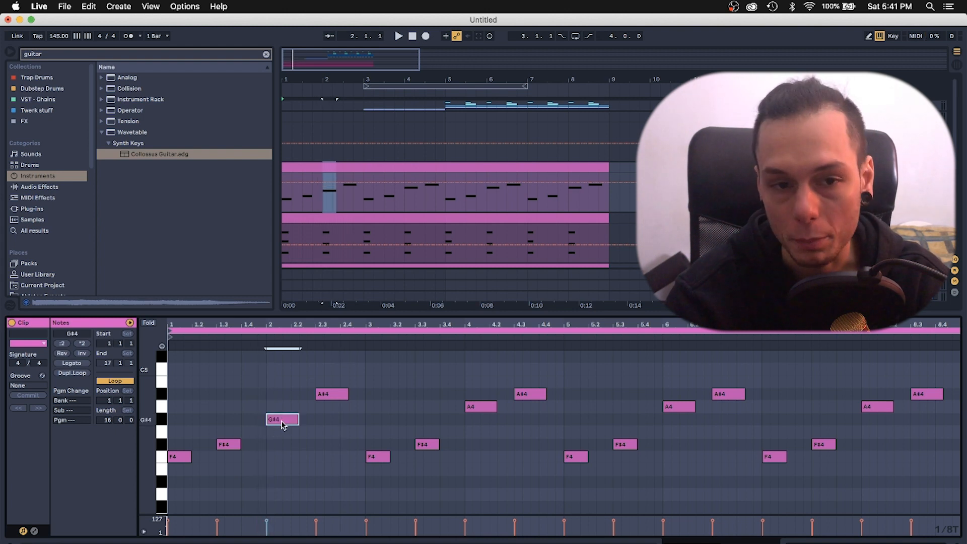
key("space")
key("space")
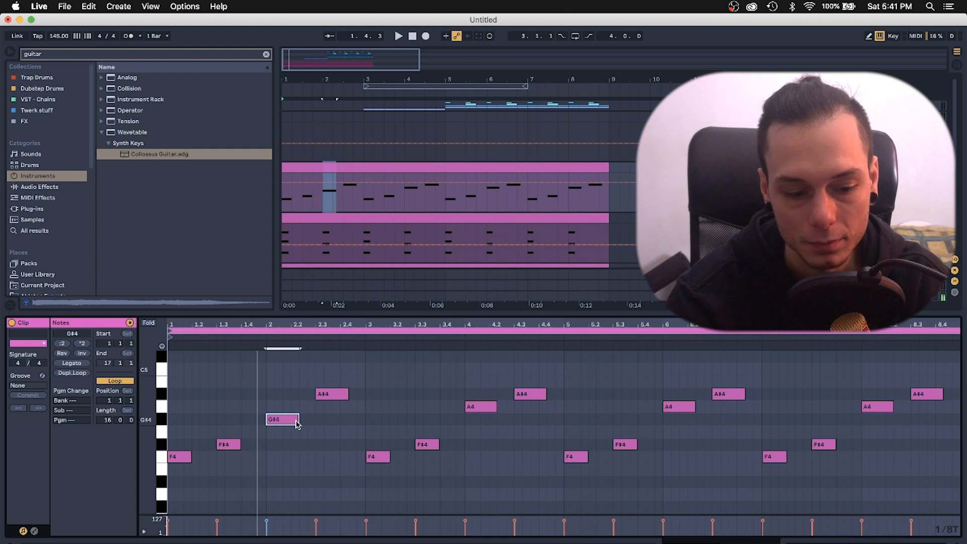
left_click(228, 448)
key("Up")
key("space")
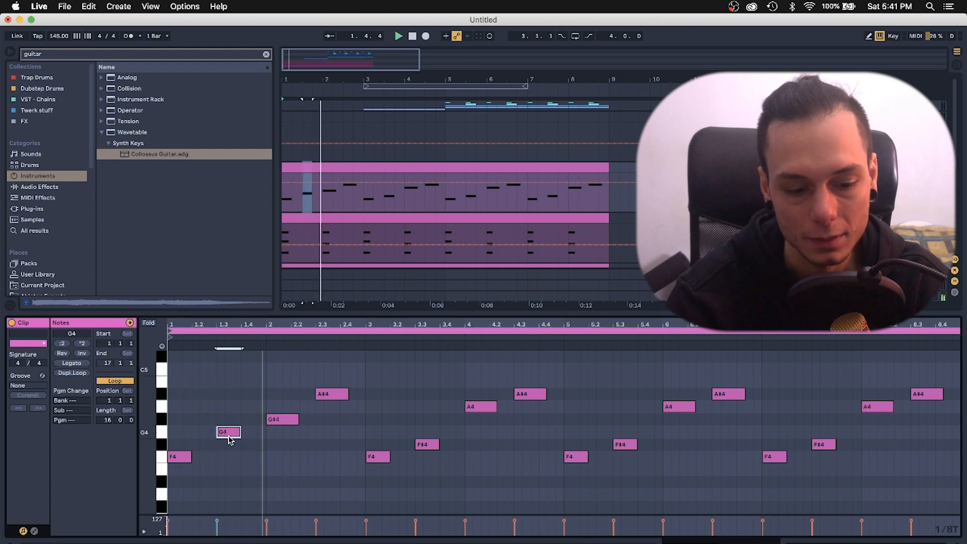
key("space")
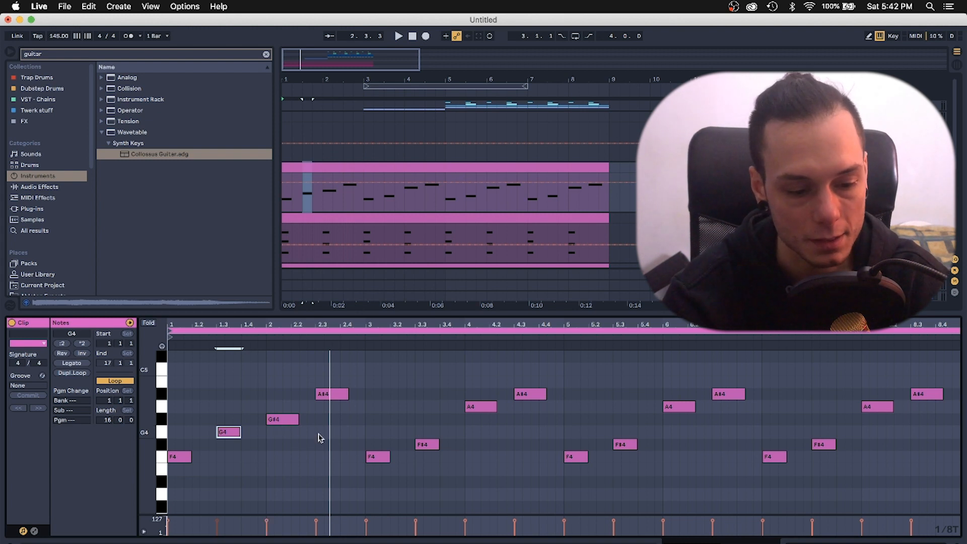
Move bar 1's G4 back to F#4 and bar 2's G#4 back to A4, and play the phrase
key("Down")
key("alt+Right")
key("Up")
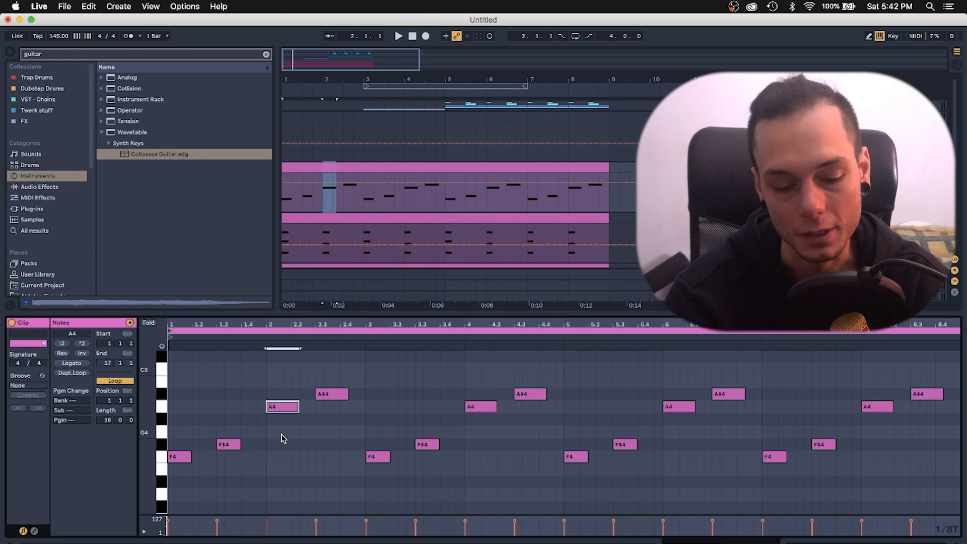
key("space")
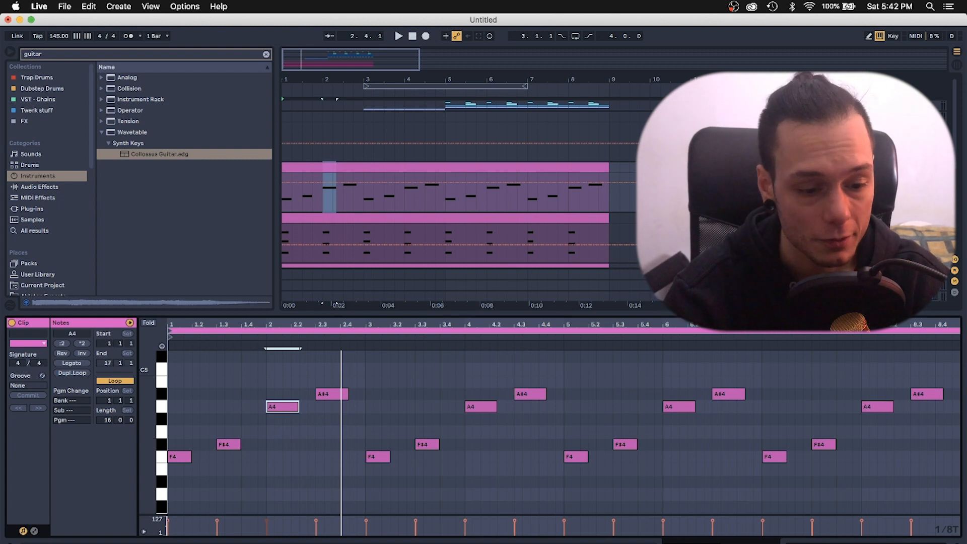
left_click(210, 426)
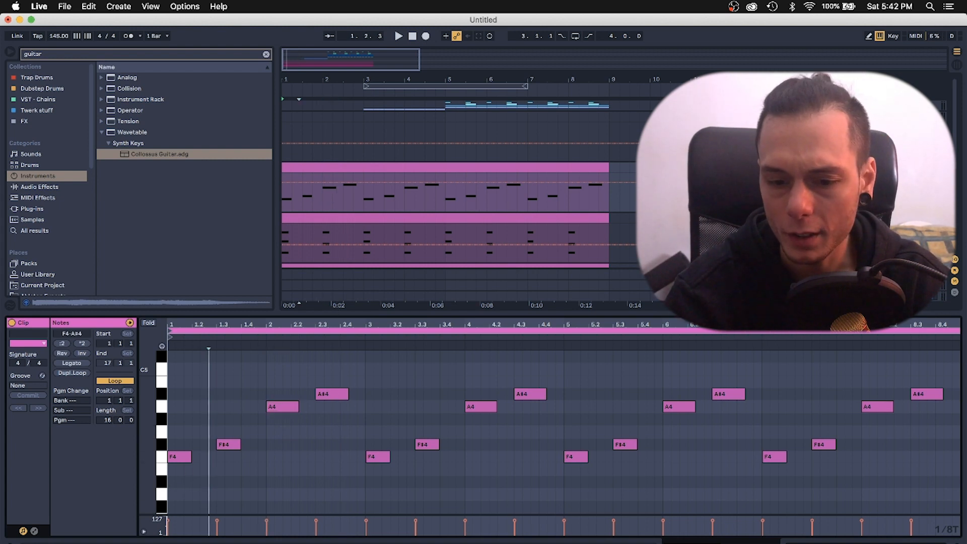
Show the guitar melody track's device chain again and place the playback start in bar 5
scroll(577, 183, "down", 2)
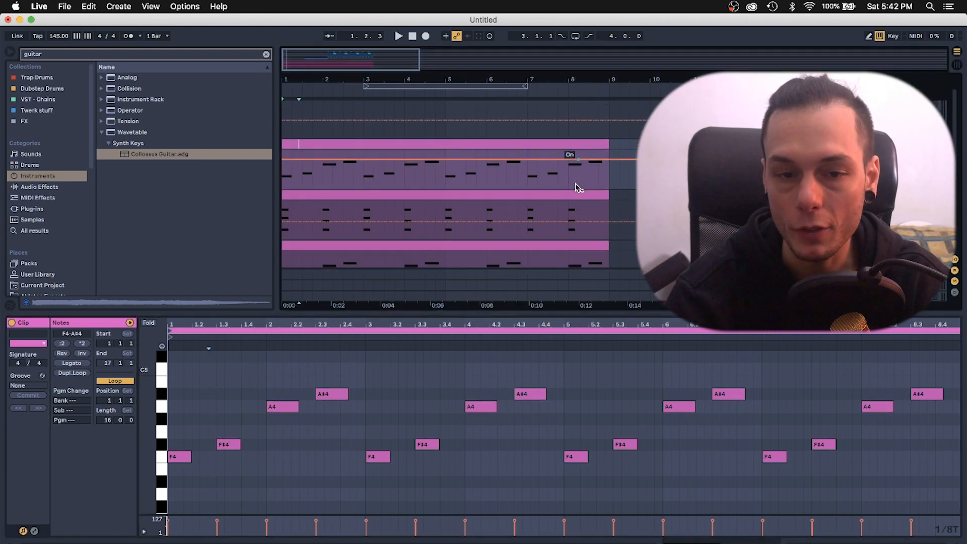
key("shift+Tab")
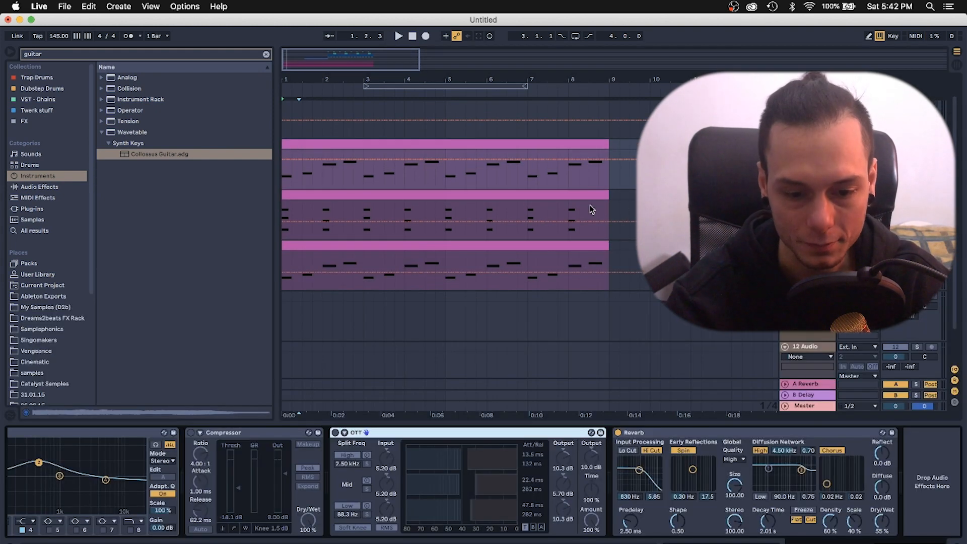
left_click(606, 186)
left_click_drag(536, 82, 491, 81)
left_click(444, 152)
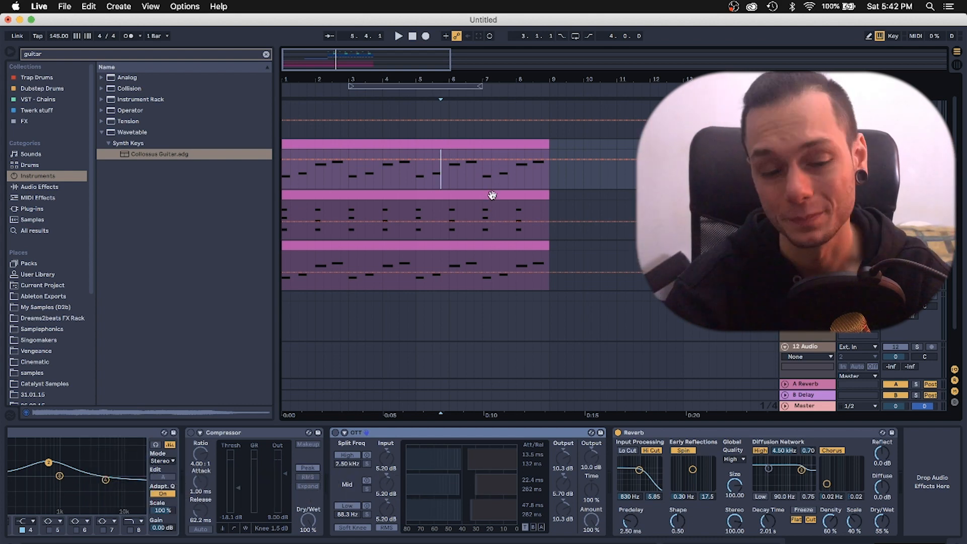
Audition the chord clip below the melody from bar 1, and show its Mouth Of The Whale Choir preset in the browser using the search choir
left_click(345, 197)
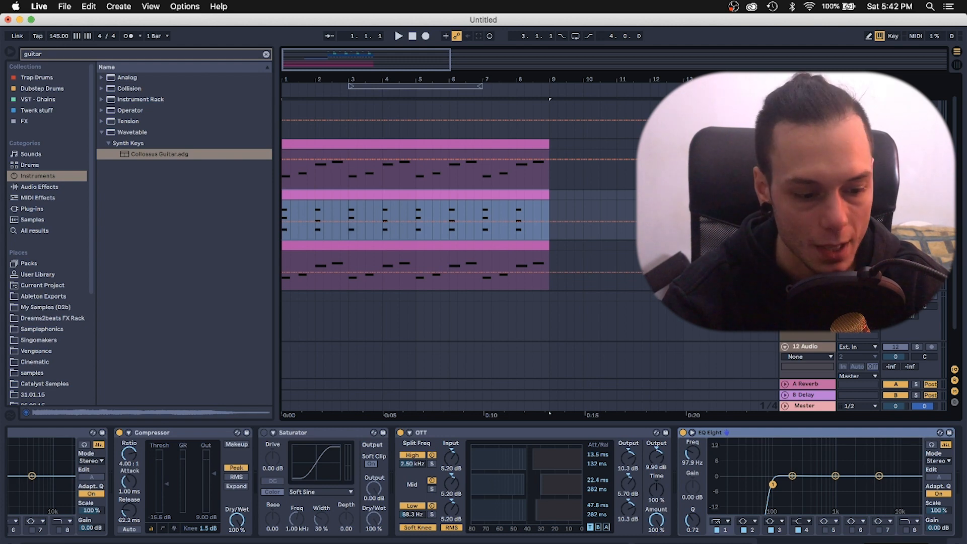
scroll(527, 445, "left", 10)
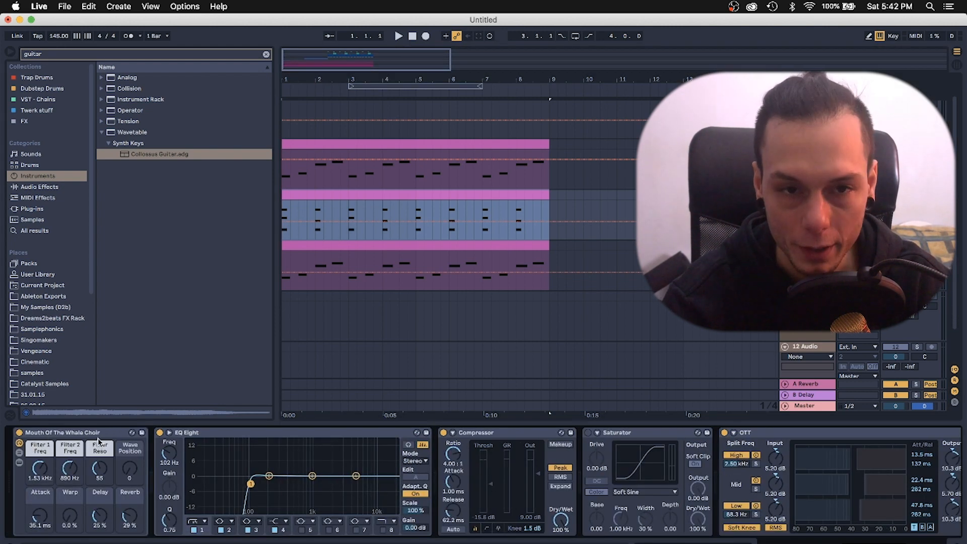
key("space")
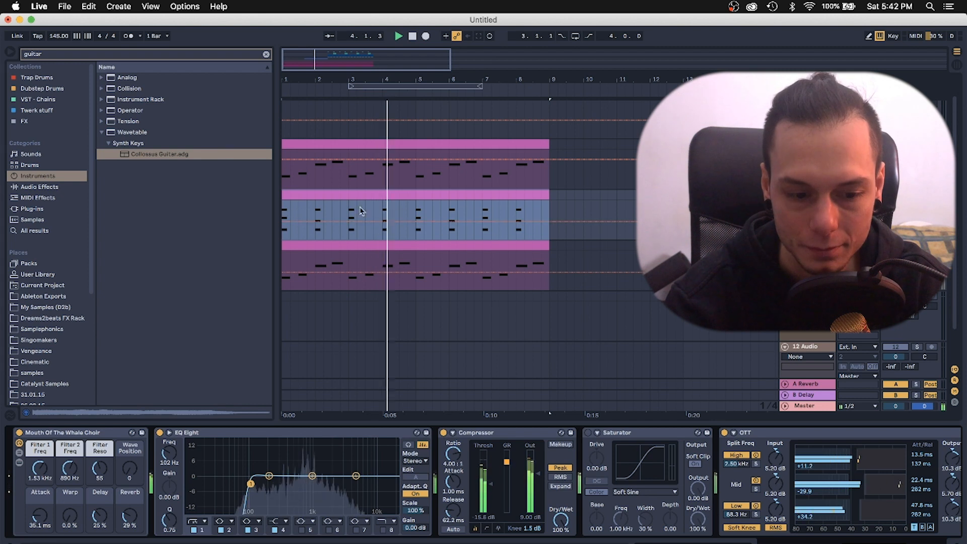
key("space")
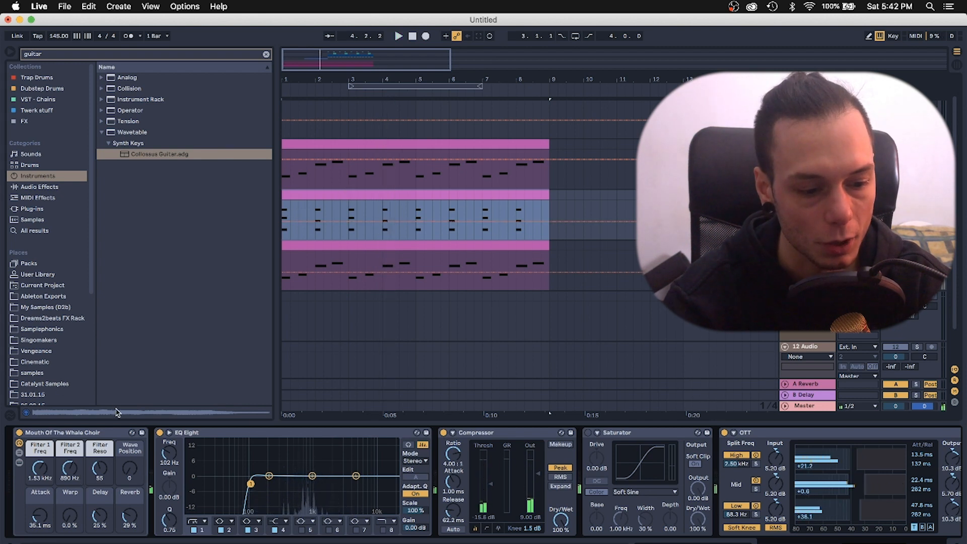
left_click(132, 432)
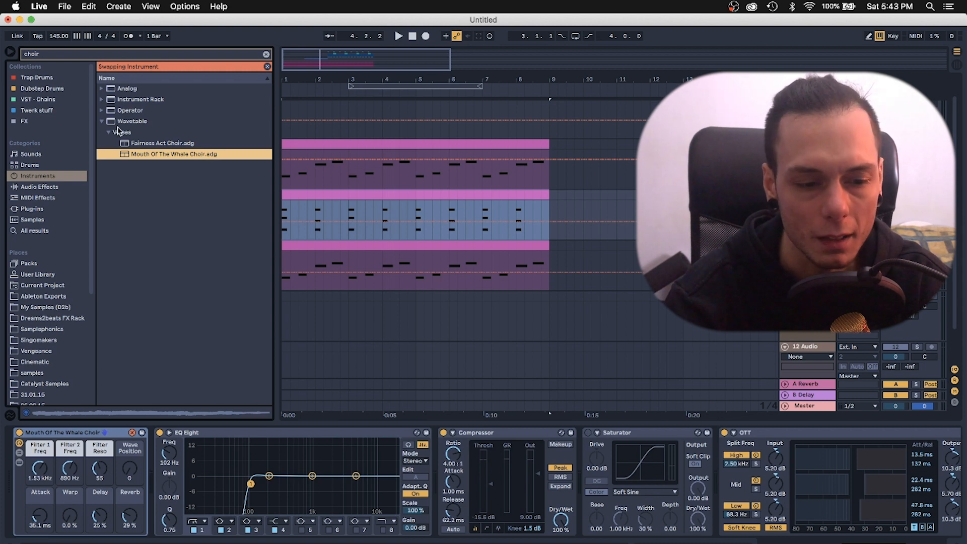
Exit the instrument swap, clear the browser search, and open the choir chord clip's notes
left_click(267, 68)
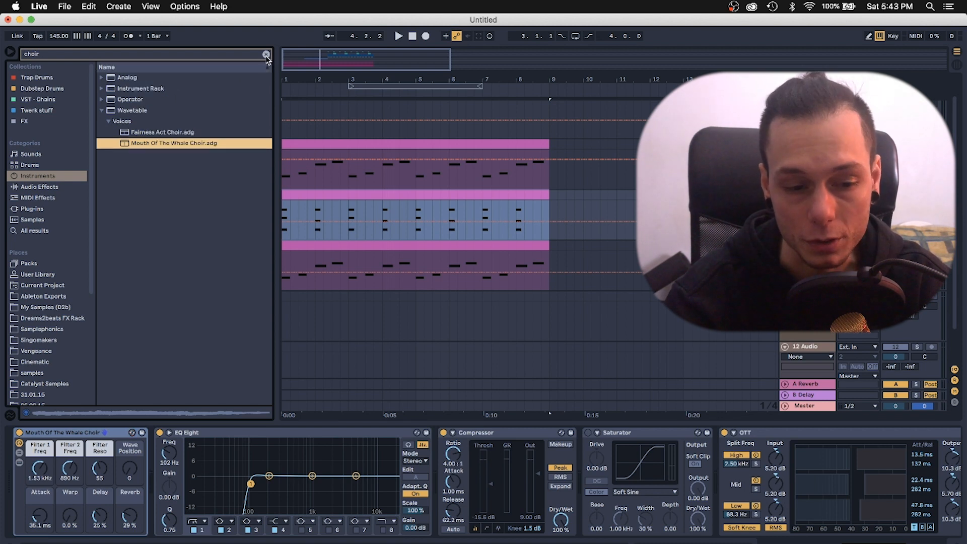
left_click(266, 54)
double_click(290, 196)
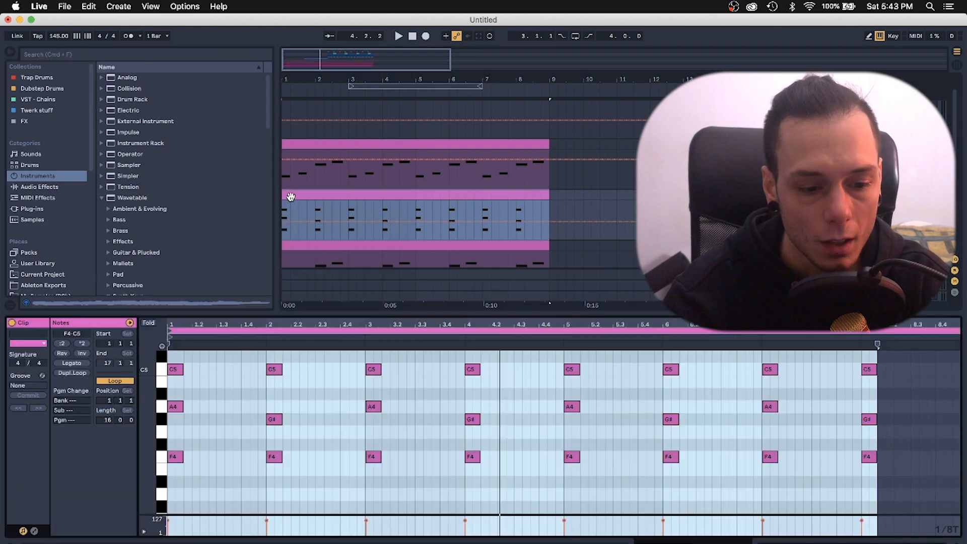
Count the semitones of the first chord from F4 up to A4 and C5 by sounding the piano keys
left_click(175, 458)
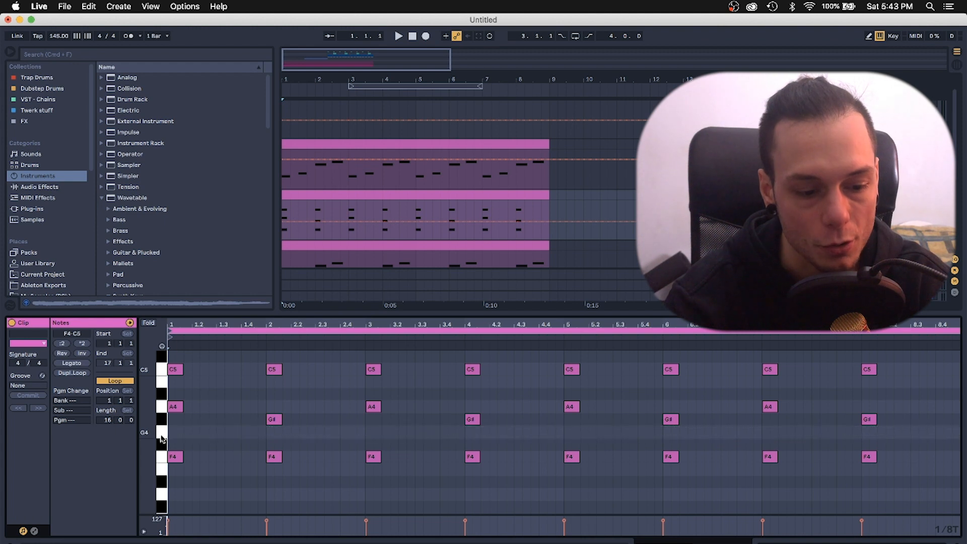
left_click(160, 409)
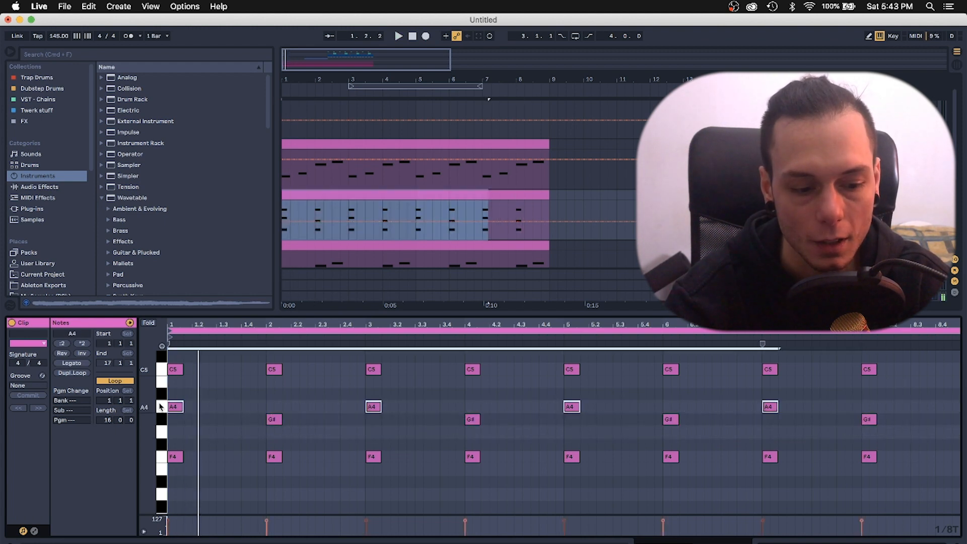
left_click(160, 446)
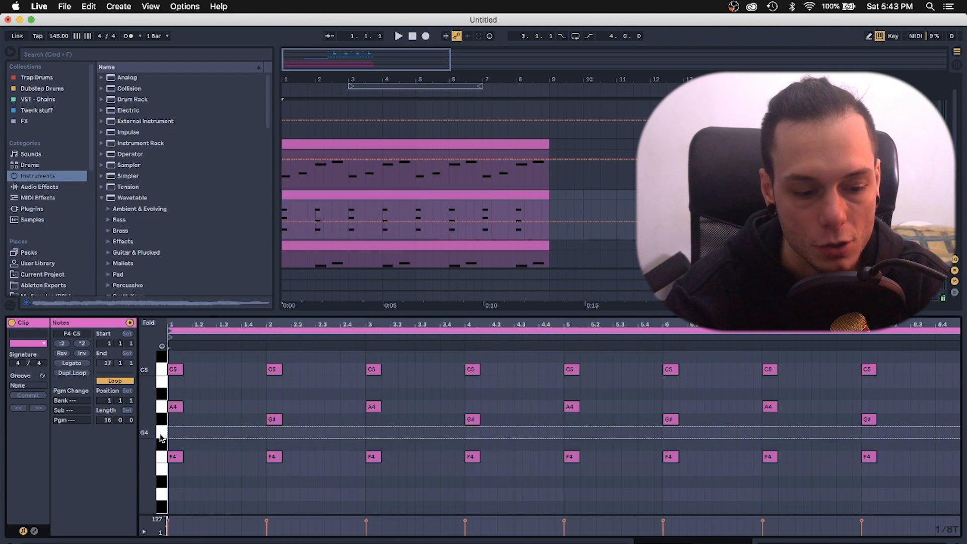
left_click(161, 421)
left_click(160, 409)
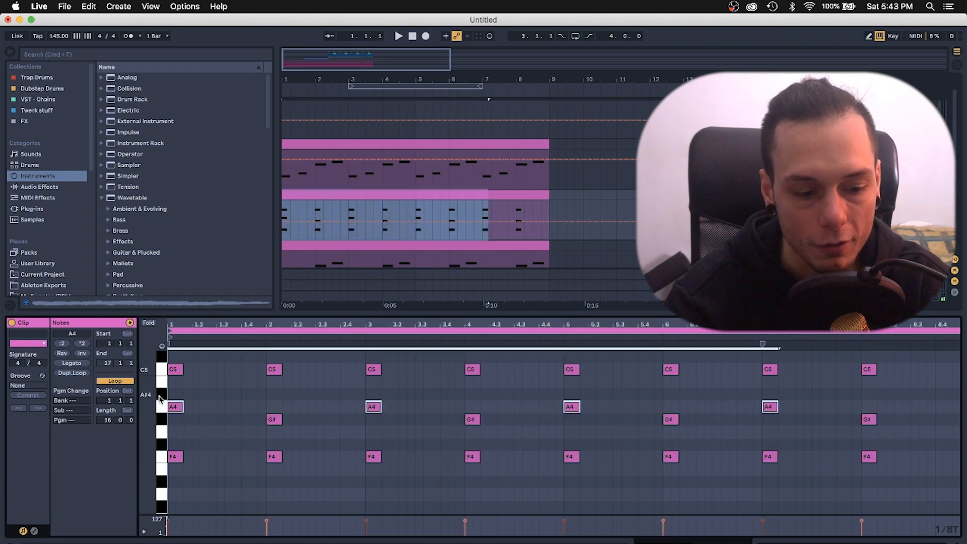
left_click(160, 396)
left_click(160, 385)
left_click(159, 370)
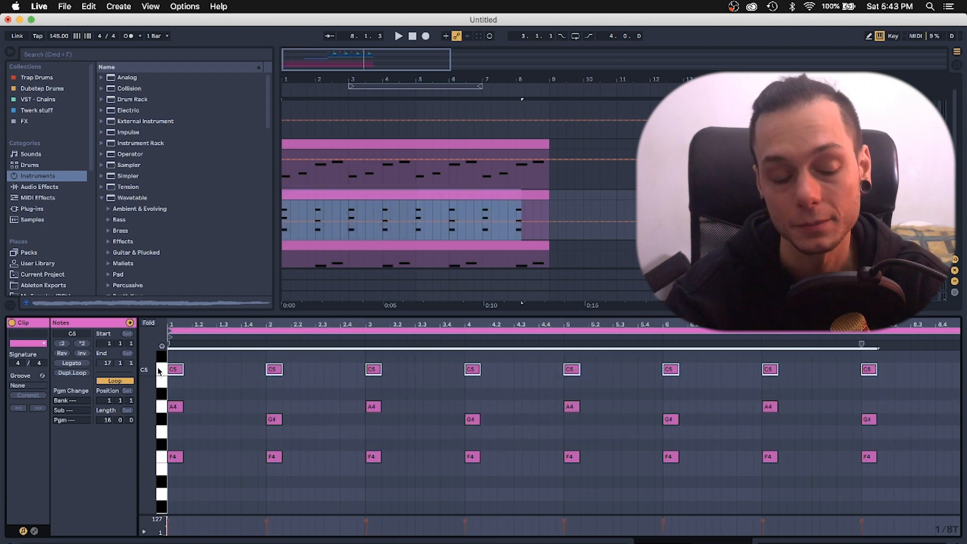
Audition the chords in bars 1 and 2 from the start of the clip
left_click(176, 459)
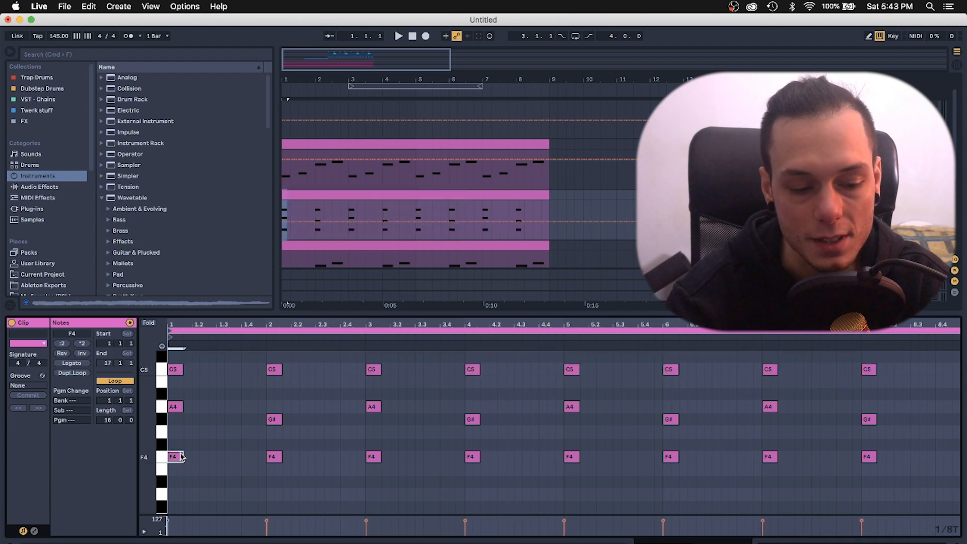
key("space")
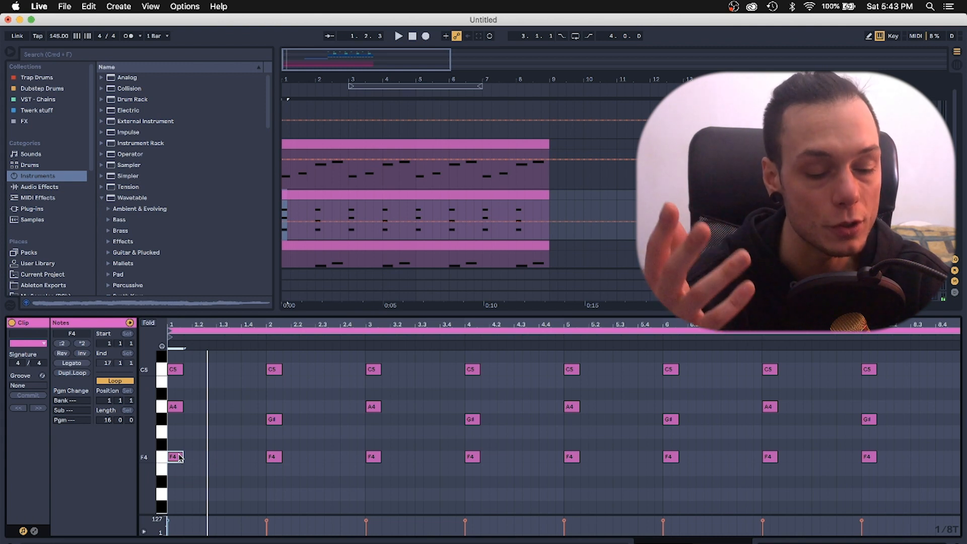
key("space")
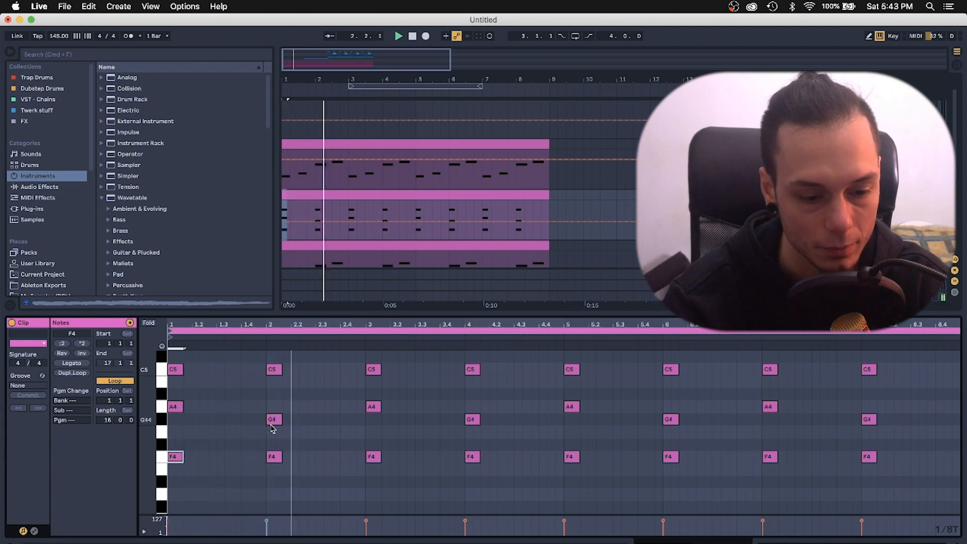
key("space")
key("space")
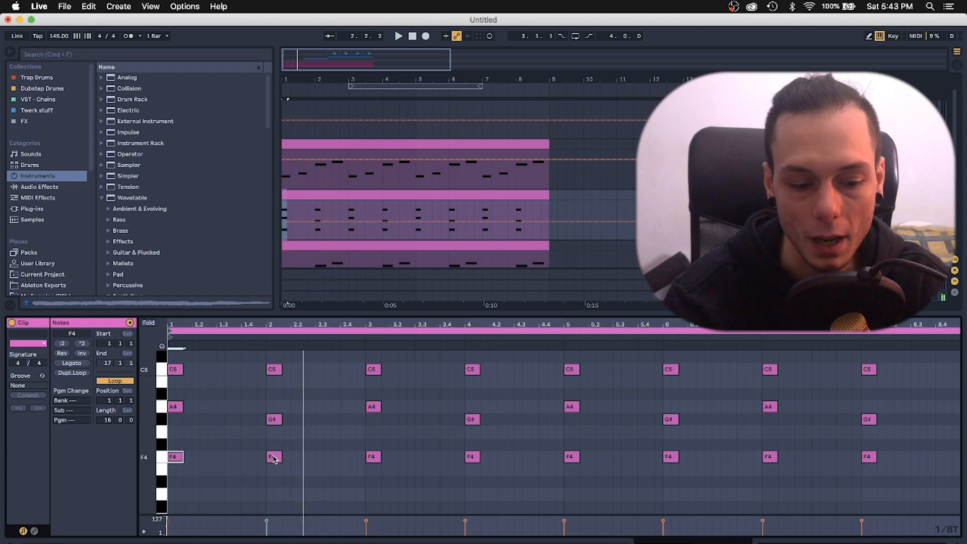
Compare bar 2's F4 and G#4 interval with the A4 of bar 1 by sounding the notes
left_click(272, 420)
key("space")
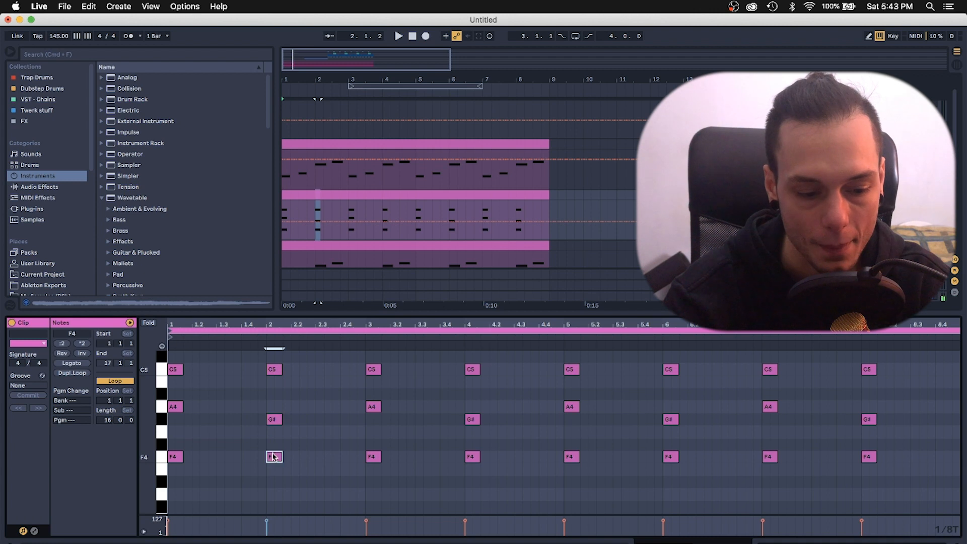
left_click(161, 420)
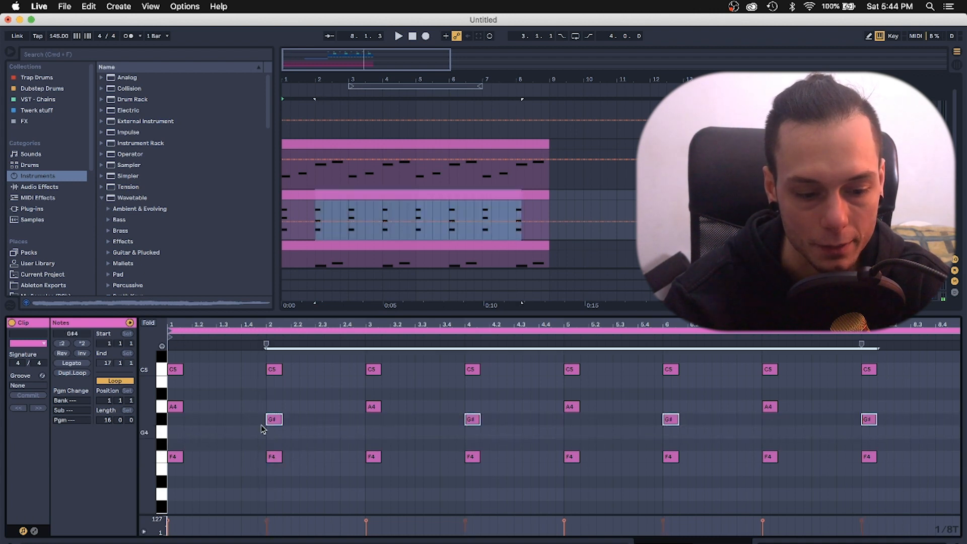
left_click(163, 449)
left_click(162, 408)
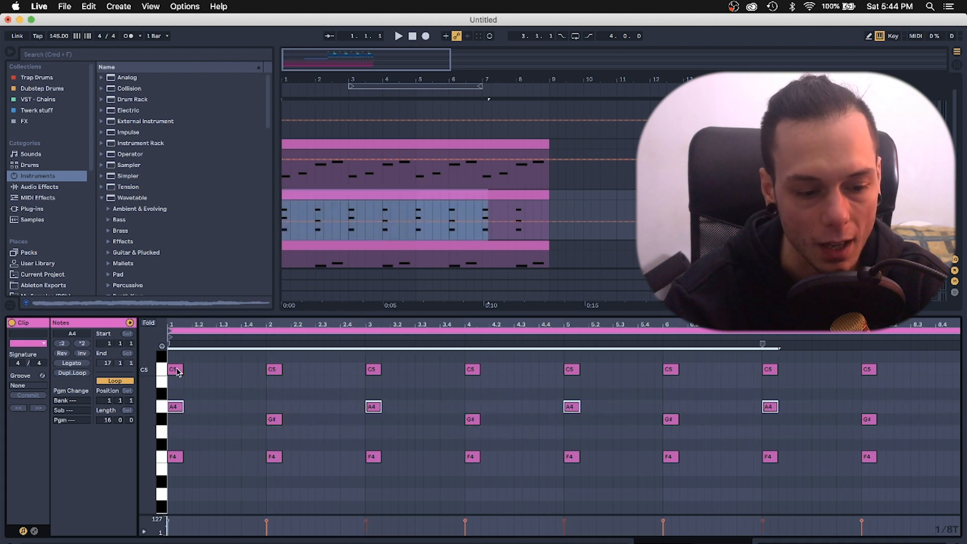
Try lowering bar 1's C5 to B4, move it back to C5, and play the chord
left_click(207, 372)
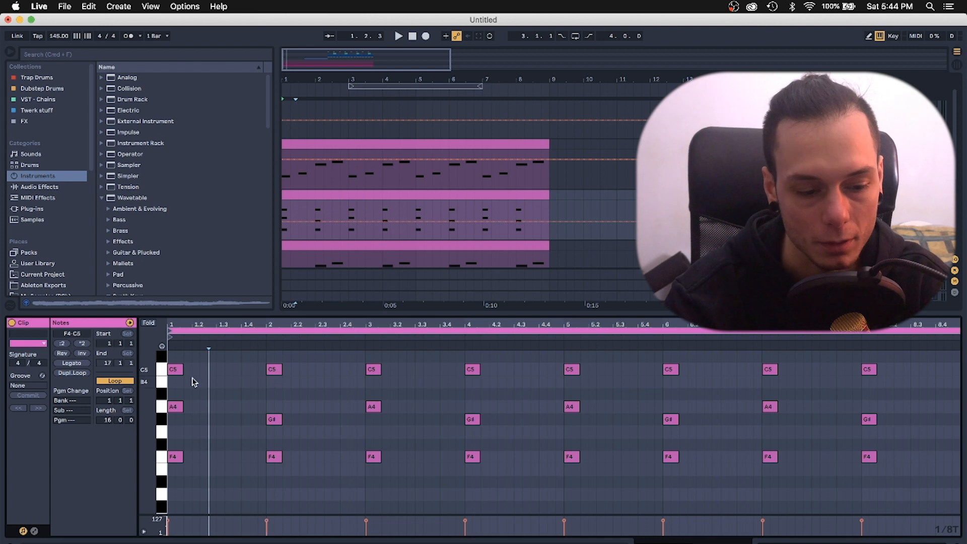
key("space")
left_click_drag(175, 370, 177, 384)
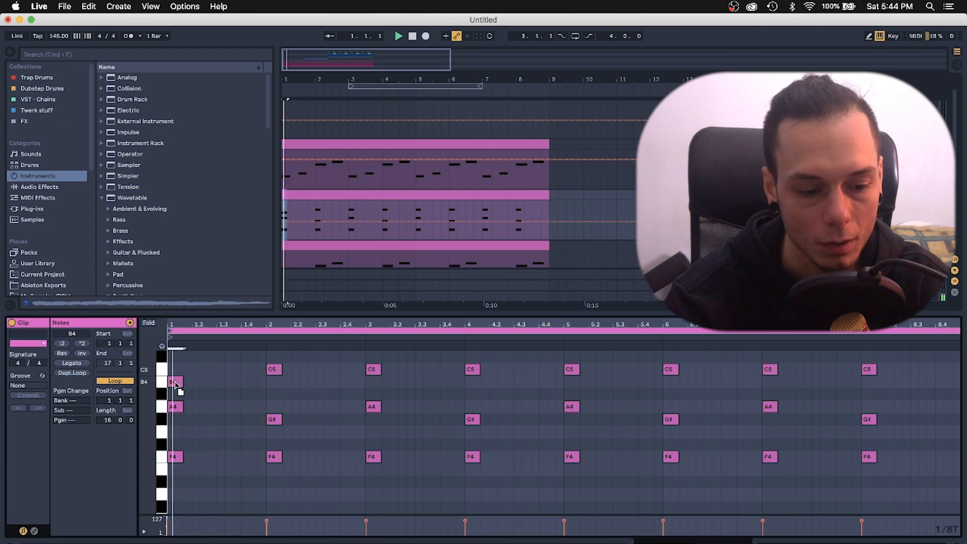
left_click_drag(176, 384, 176, 371)
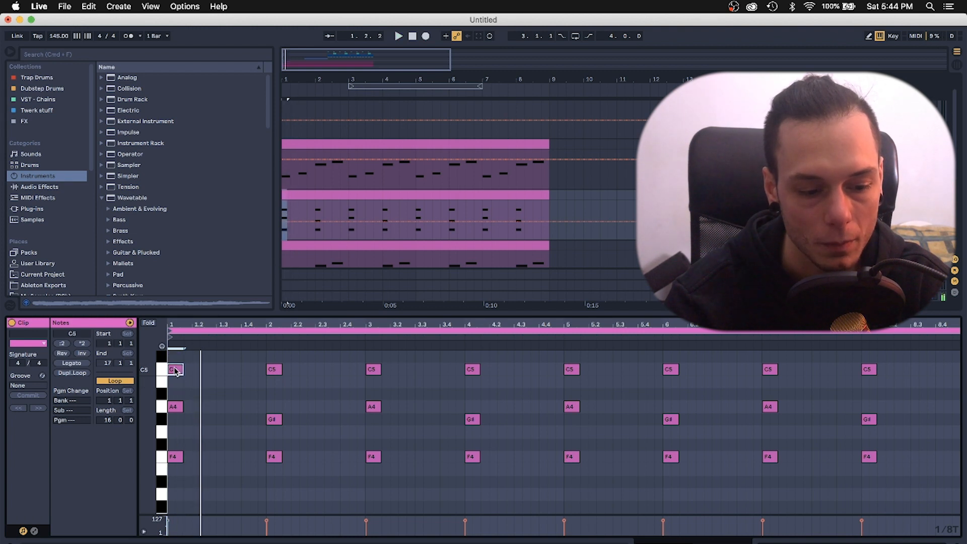
mouse_move(174, 401)
left_mouse_down()
mouse_move(179, 424)
mouse_move(177, 411)
left_mouse_up()
key("space")
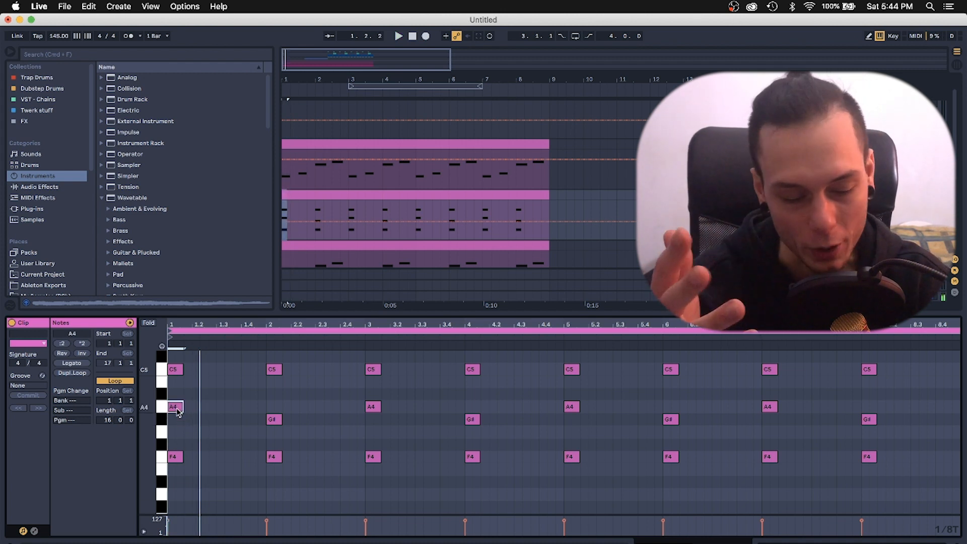
Show the choir chord track's device chain and go through its EQ Eight, Compressor and OTT
left_click(292, 195)
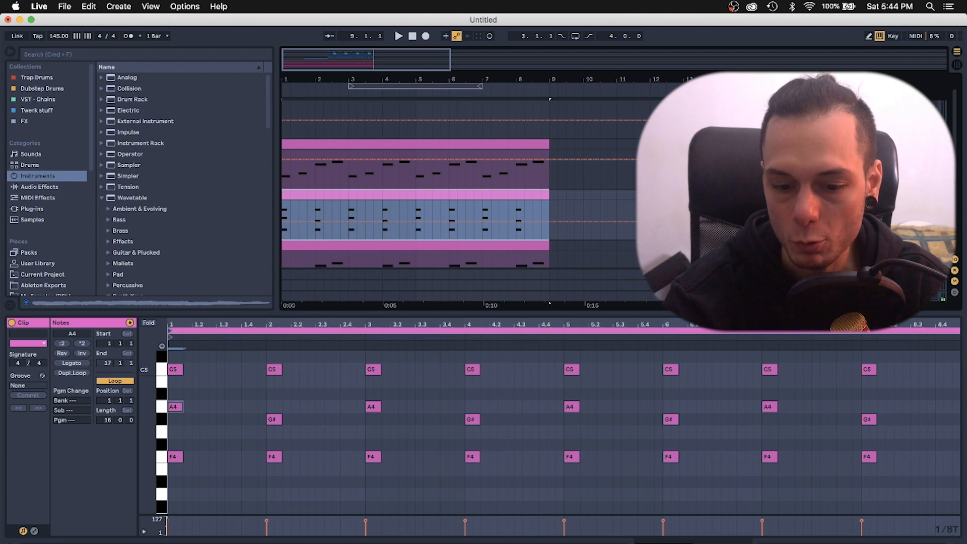
key("shift+Tab")
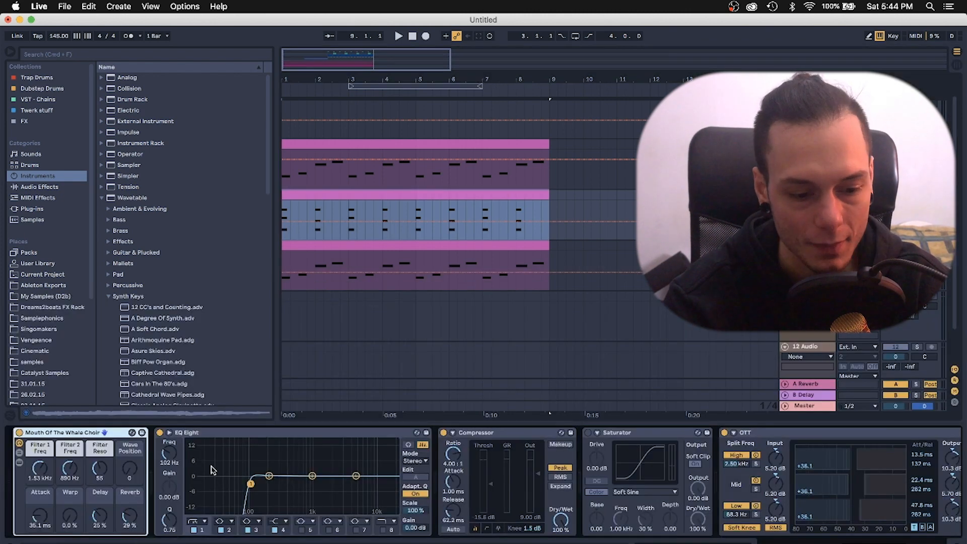
left_click(221, 432)
key("space")
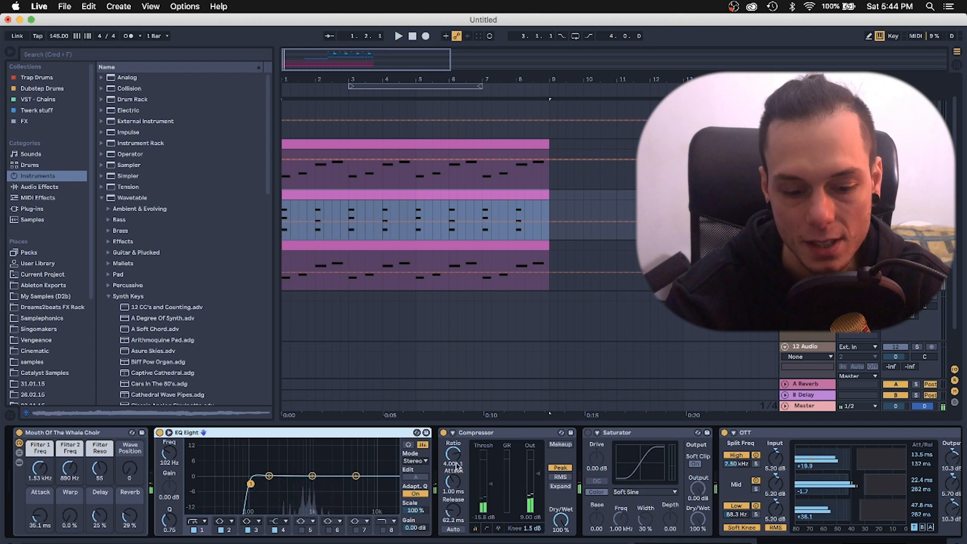
left_click(506, 435)
scroll(505, 437, "right", 3)
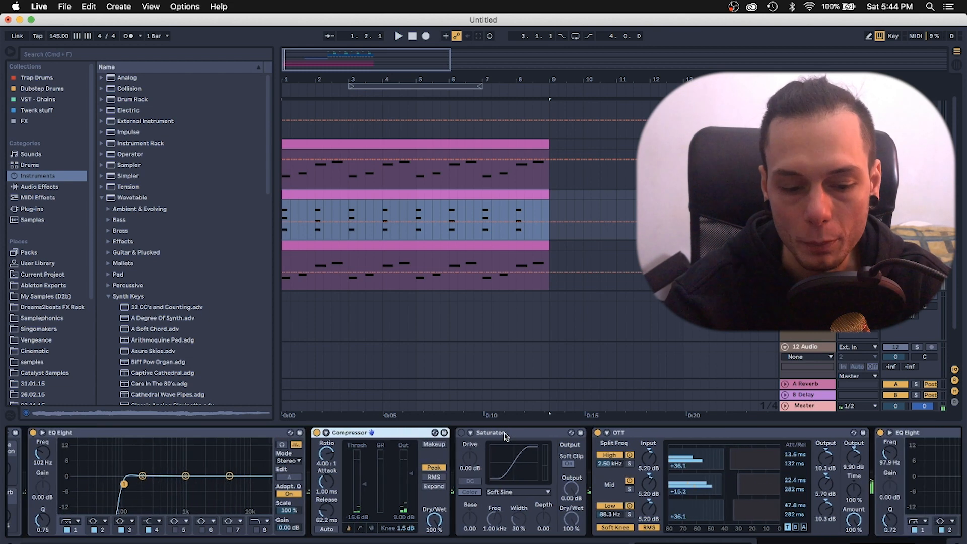
scroll(471, 441, "right", 6)
left_click(479, 439)
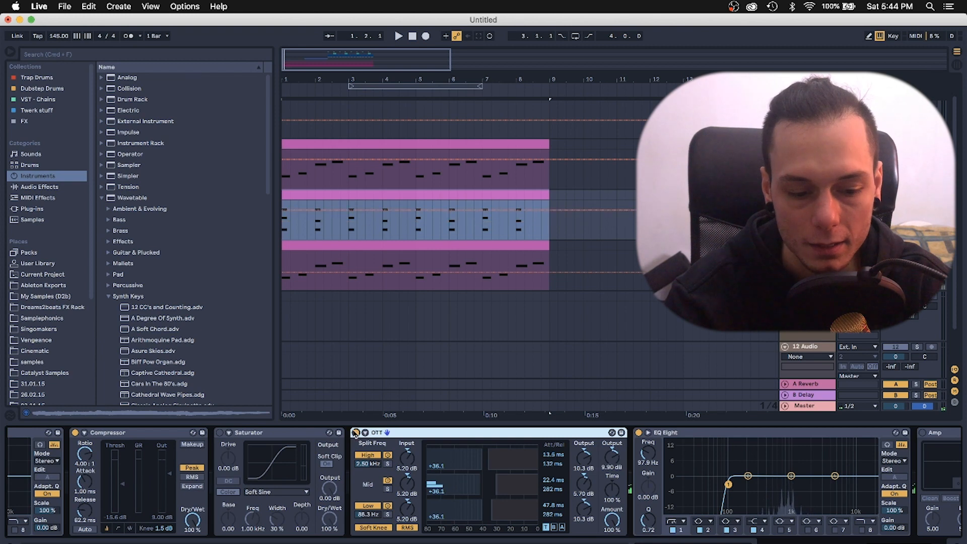
Play the choir chords with OTT bypassed and switched on again to compare the sound
key("space")
left_click(355, 432)
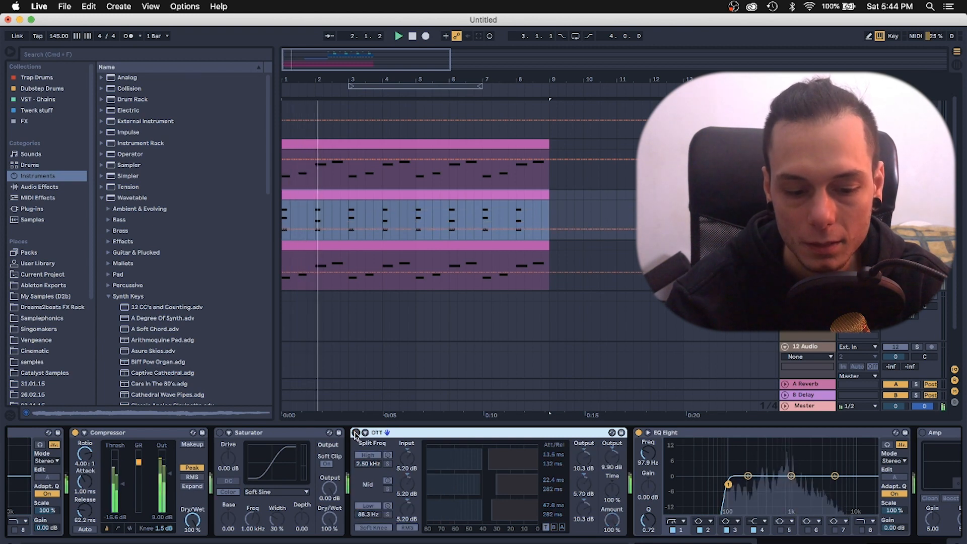
left_click(356, 433)
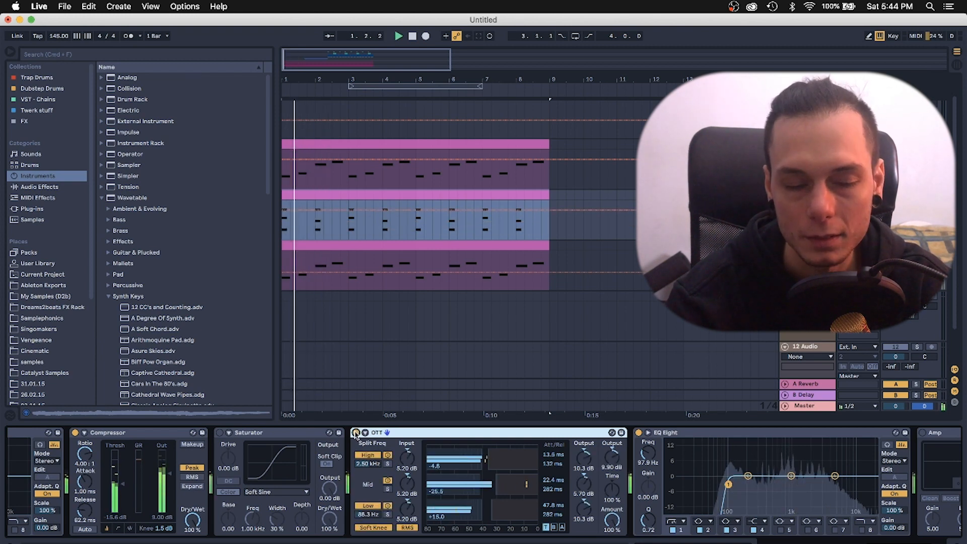
key("space")
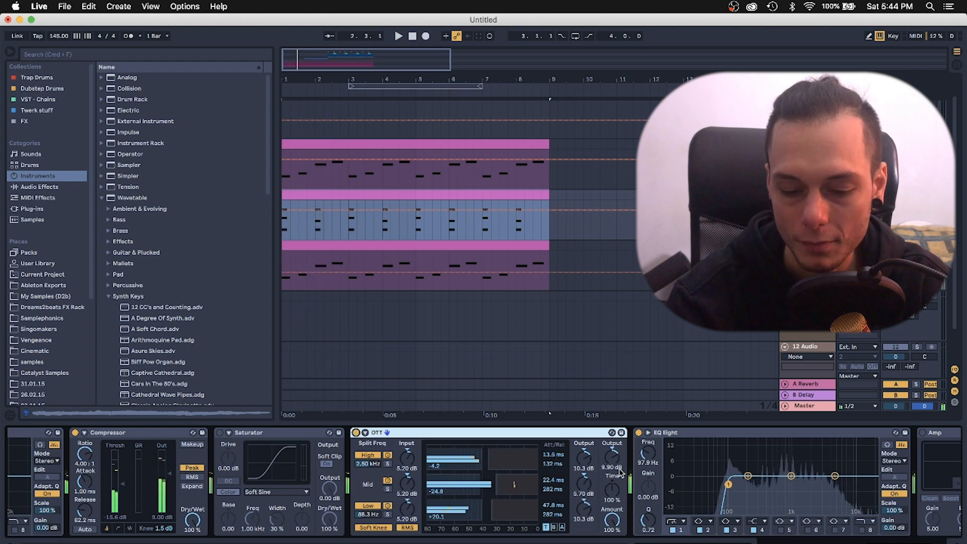
Examine the EQ Eight that follows OTT at the end of the chord track's chain, and audition the chords
scroll(621, 474, "right", 5)
left_click(589, 433)
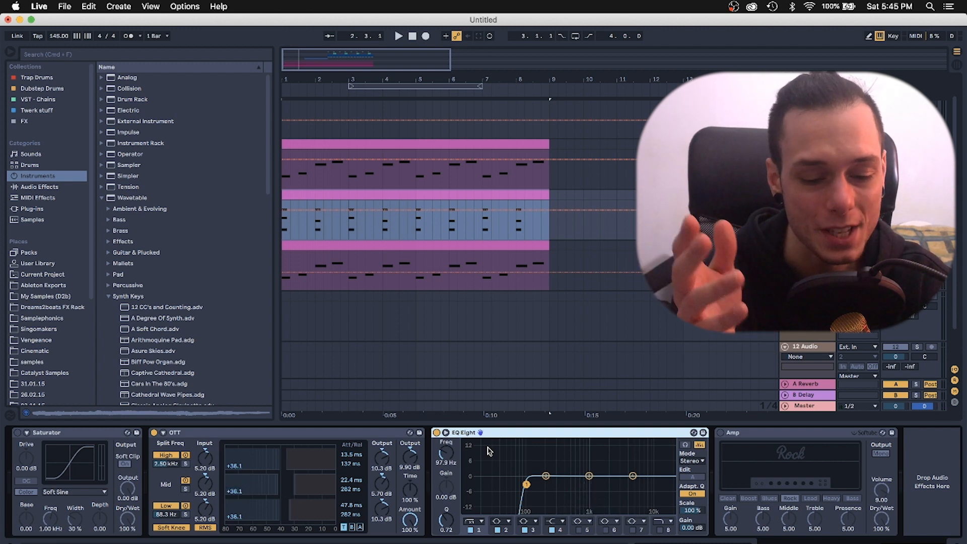
scroll(409, 470, "left", 5)
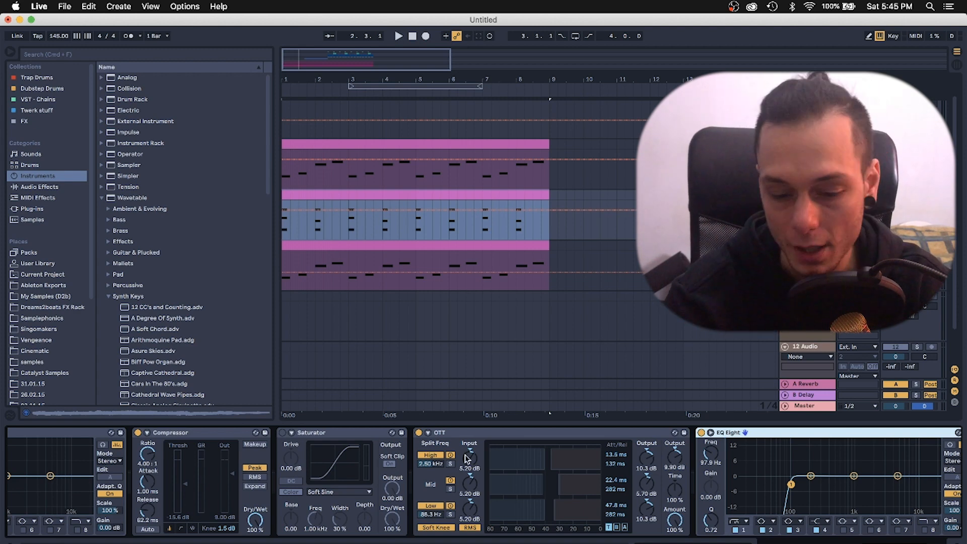
scroll(720, 490, "right", 5)
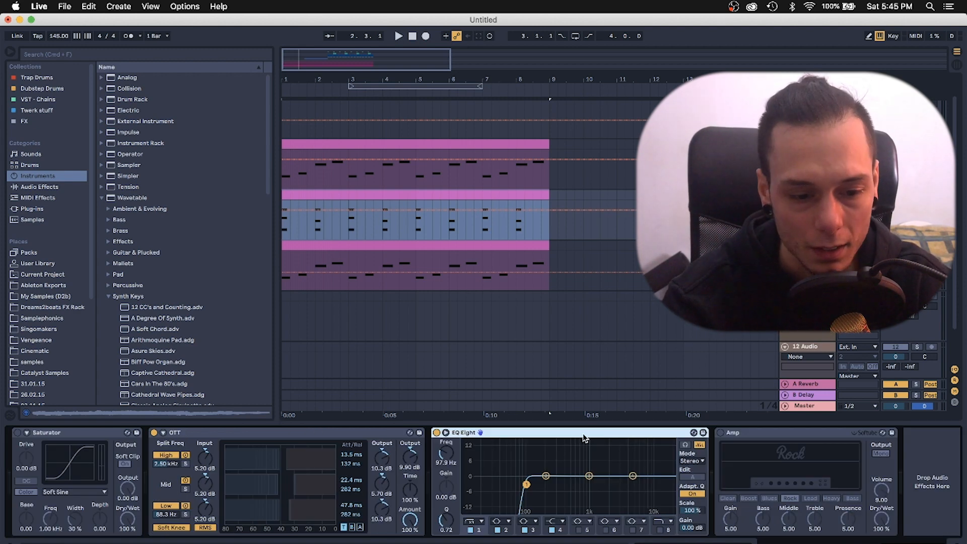
key("space")
Compare the top melody clip with the lowest melody clip, and show the lowest track's device chain
left_click(807, 245)
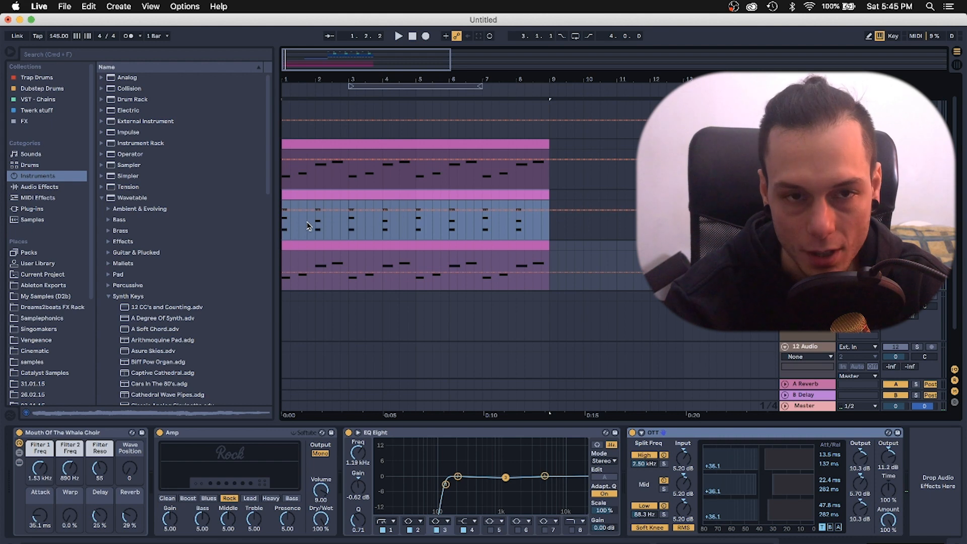
left_click(317, 142)
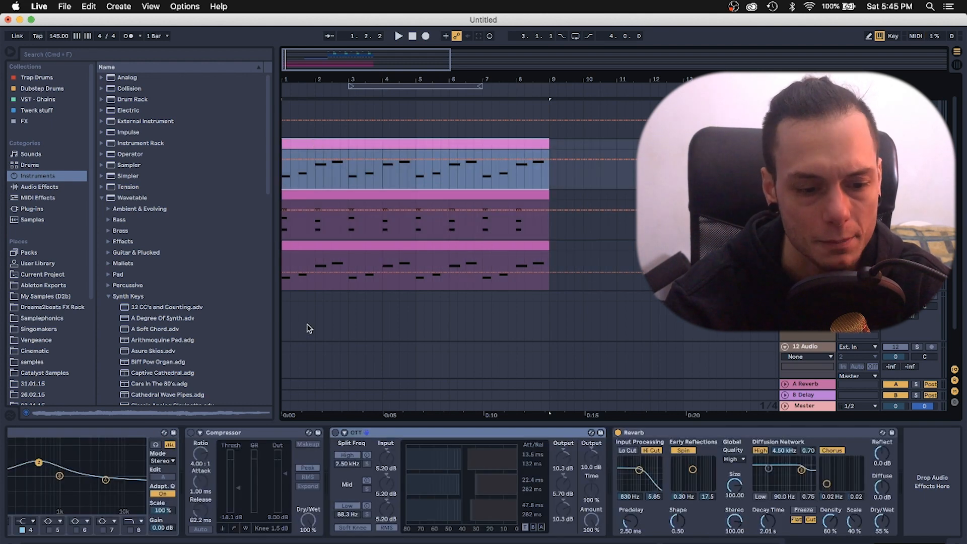
left_click(304, 254)
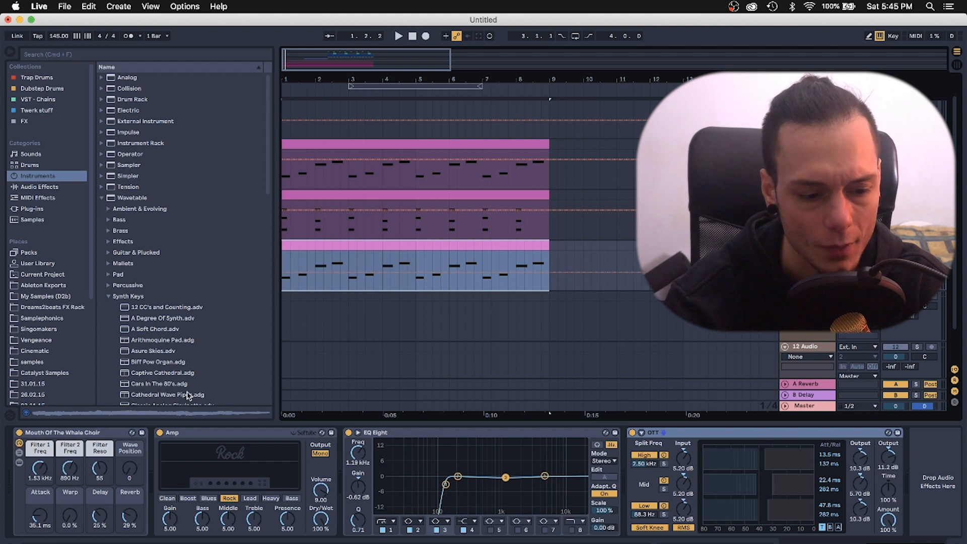
Play the lowest melody with its Amp bypassed and switched on again to compare the sound
left_click(160, 432)
key("space")
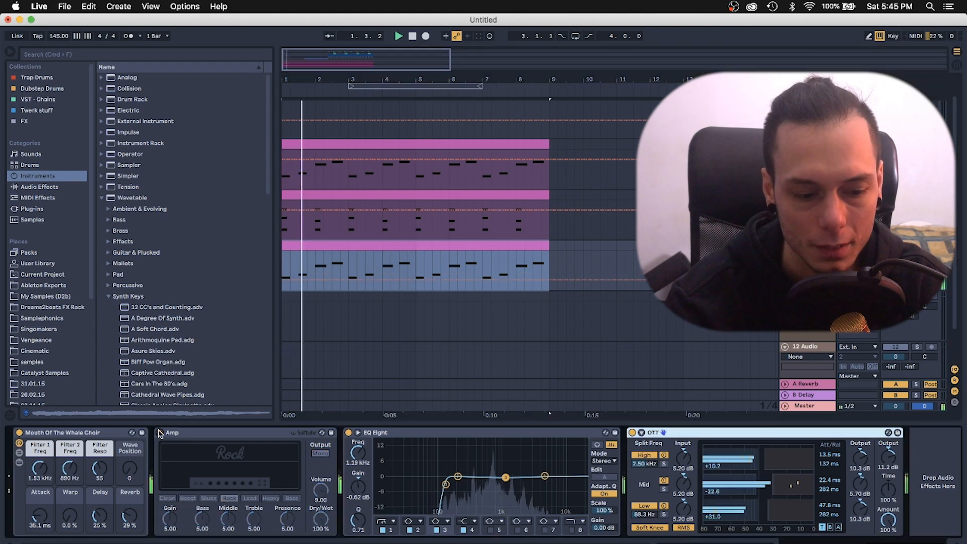
left_click(160, 432)
key("space")
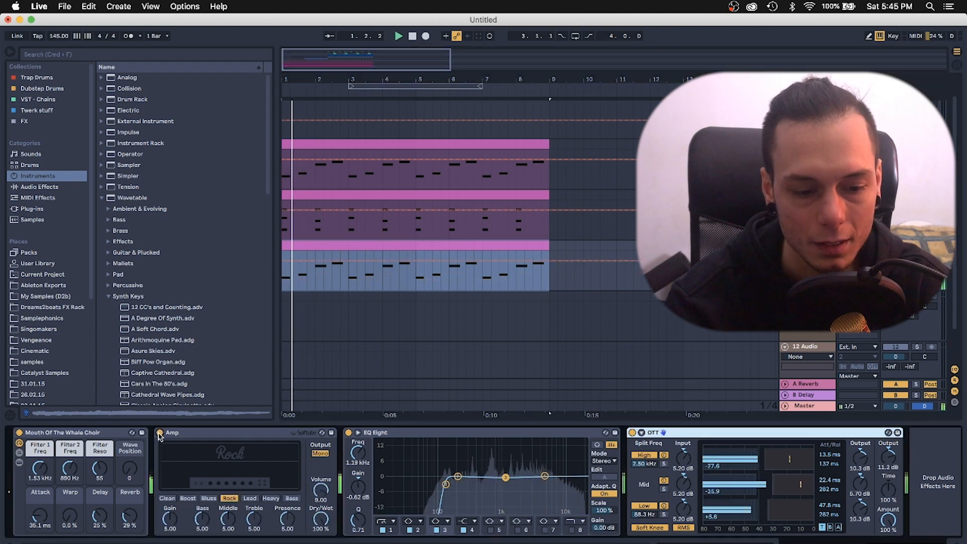
Place the playback start at bar 3 and set the Amp's Dry/Wet to 17.5 % on the lowest melody track
left_click(351, 285)
left_click_drag(321, 519, 321, 541)
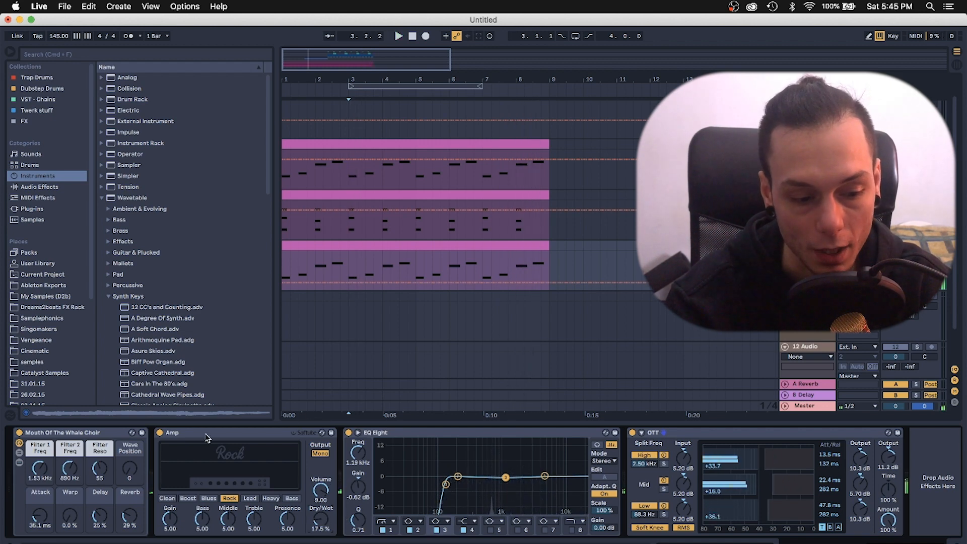
Stop playback, select the lowest melody clip, and take its track out of solo
key("space")
left_click(344, 245)
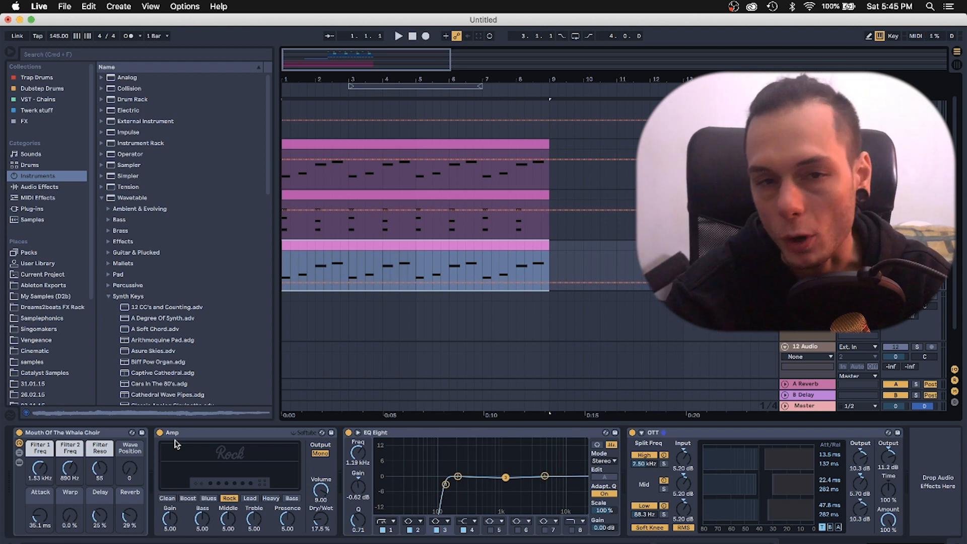
left_click(917, 245)
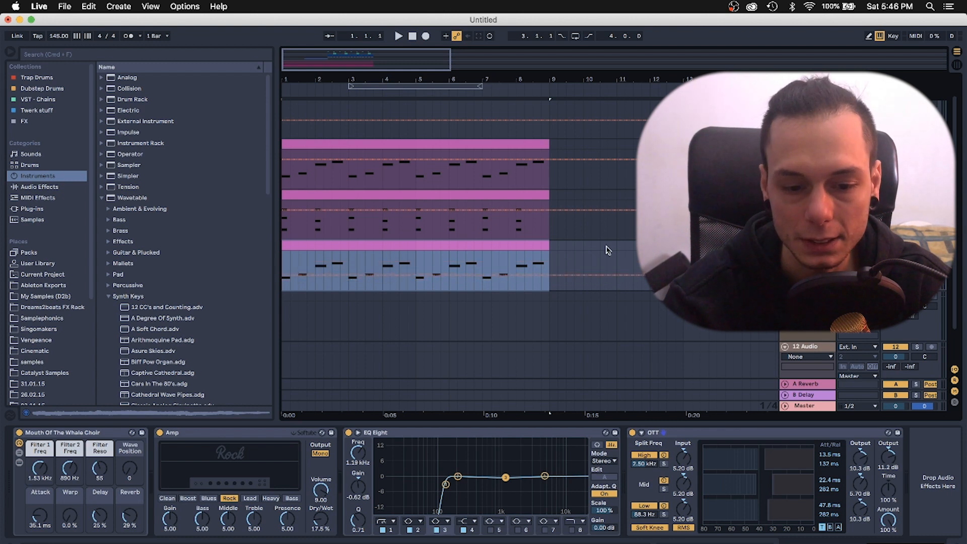
Play all tracks together and show the EQ Eight and Reverb chain of the track above the top melody
scroll(608, 250, "up", 2)
key("space")
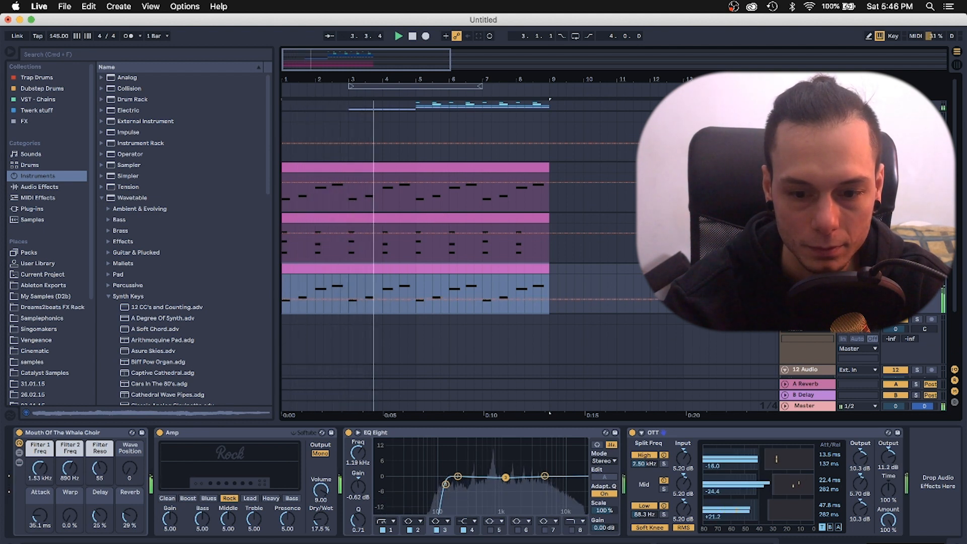
left_click(560, 148)
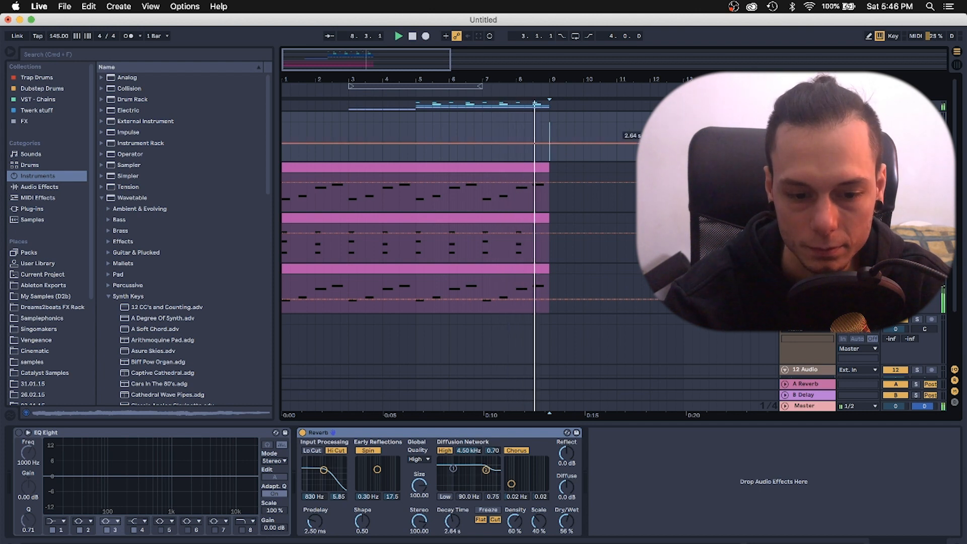
key("space")
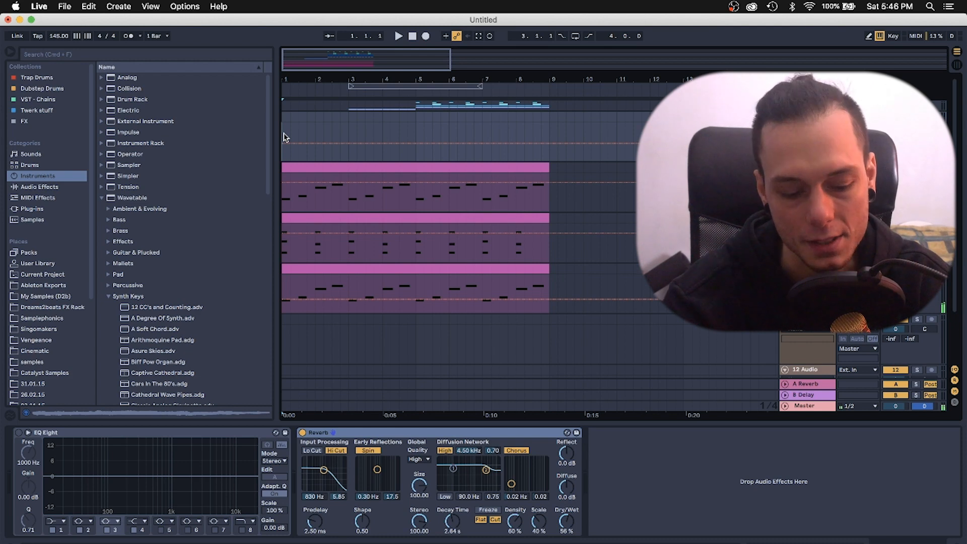
Turn off the computer MIDI keyboard and the automation display, and select EQ Eight in the chord track's device chain
key("m")
key("super+a")
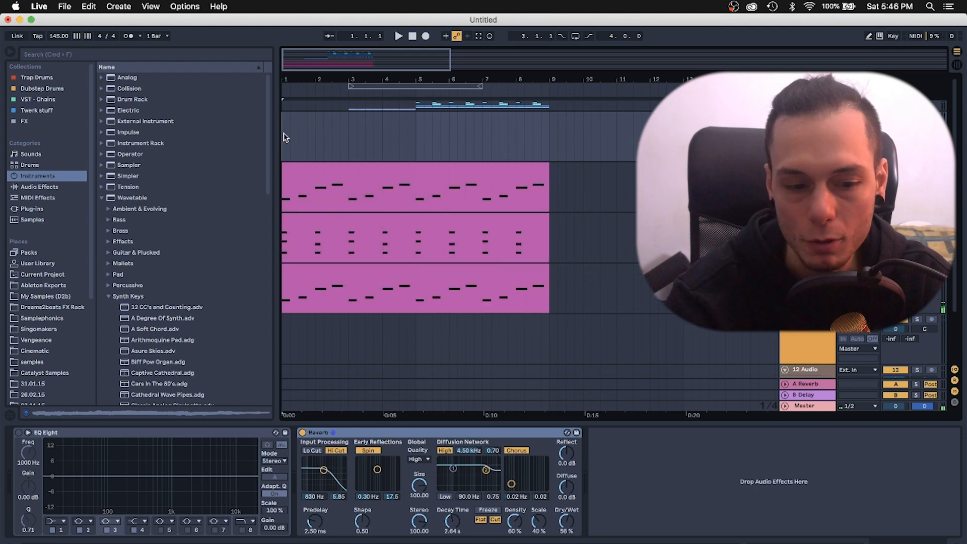
double_click(306, 230)
left_click(201, 434)
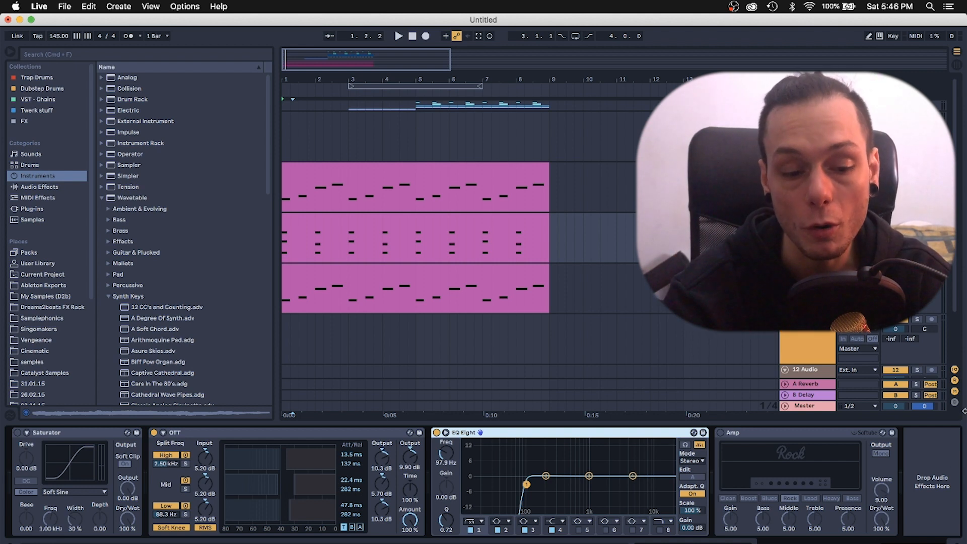
Open the chord clip's notes and audition the F4, A4 and C5 of its first chord one by one
double_click(388, 224)
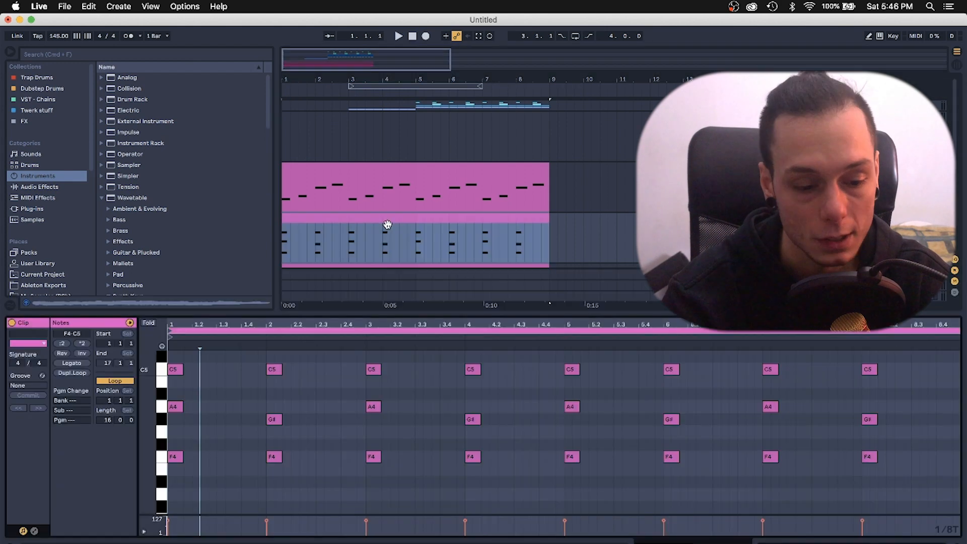
left_click(177, 456)
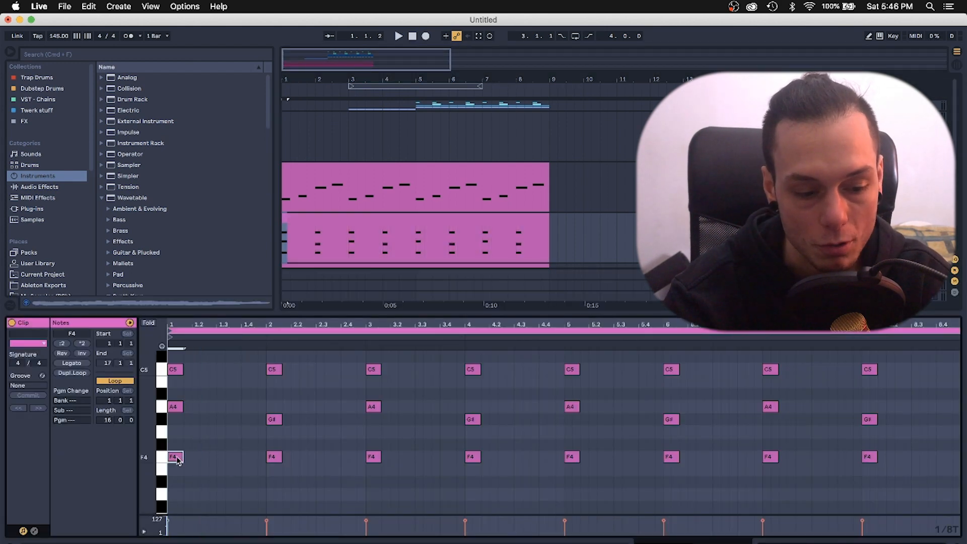
left_click(175, 407)
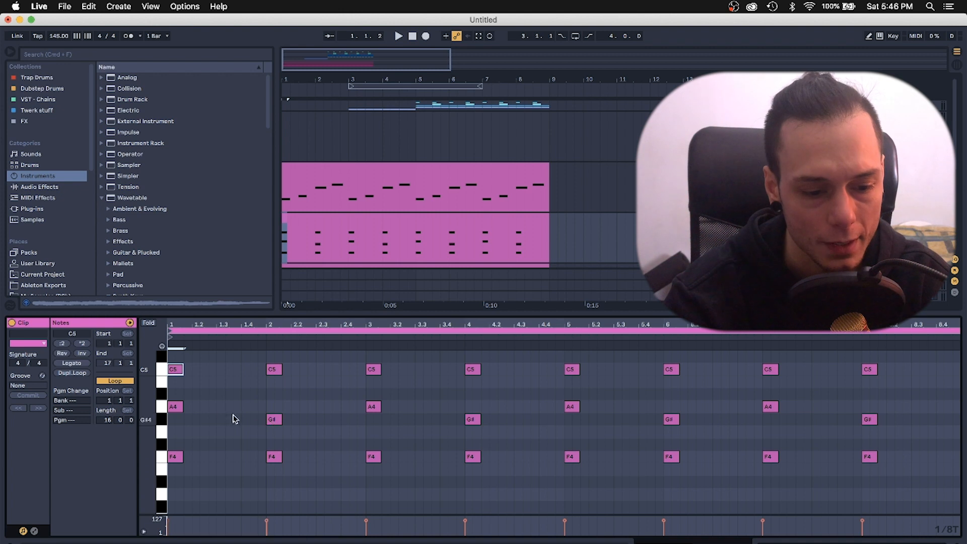
Delete all chords after the first and duplicate the F4–A4–C5 chord to the start of every bar through bar 8
left_click_drag(247, 357, 954, 511)
key("Delete")
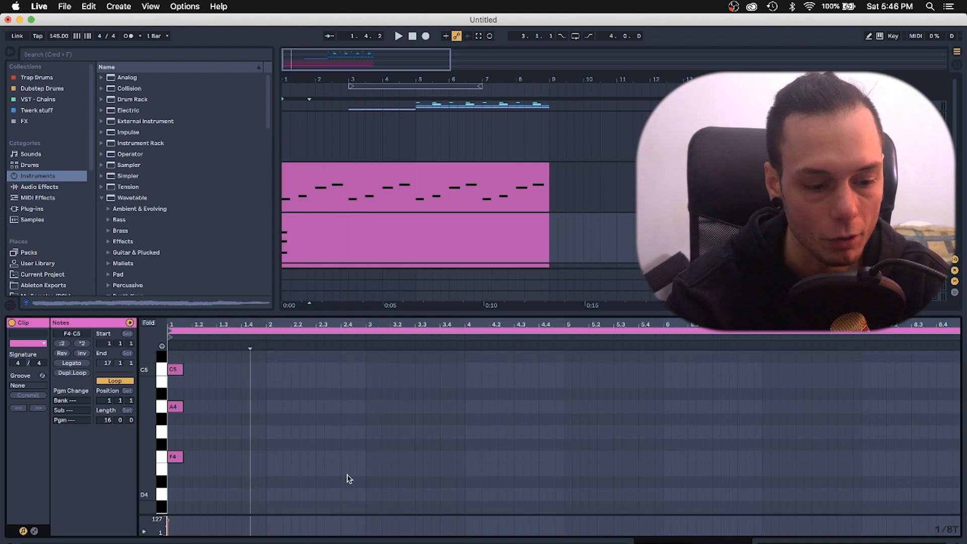
key("super+a")
key("super+d")
key("super+d")
key("super+d")
key("super+d")
key("super+d")
key("super+d")
key("super+d")
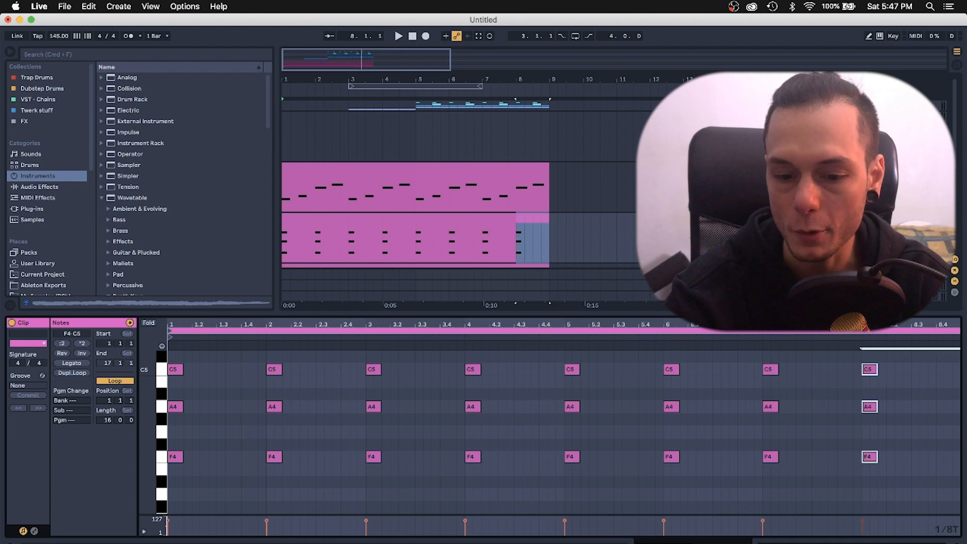
Try raising the C5 to C#5 in the chords of bars 2 and 4, audition the result, and undo both changes
left_click(532, 218)
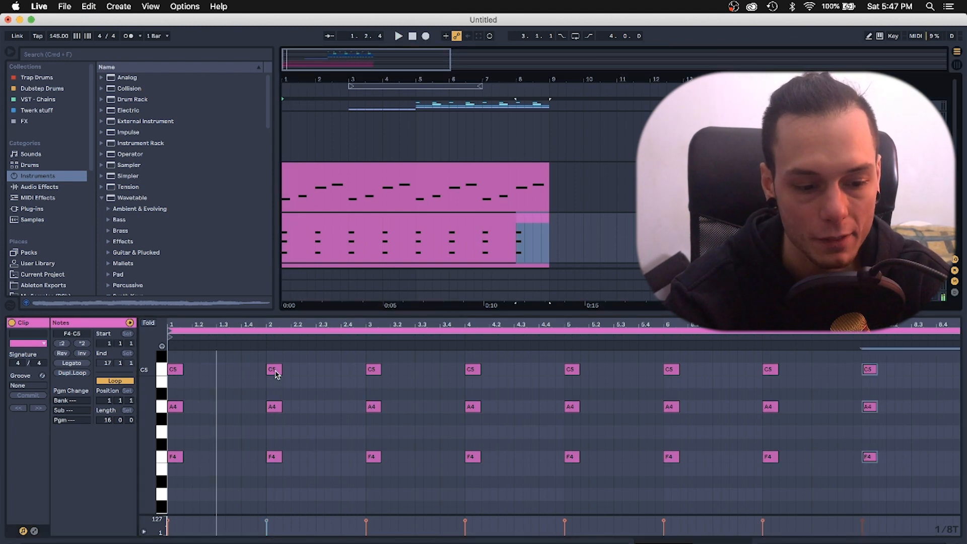
left_click(276, 374)
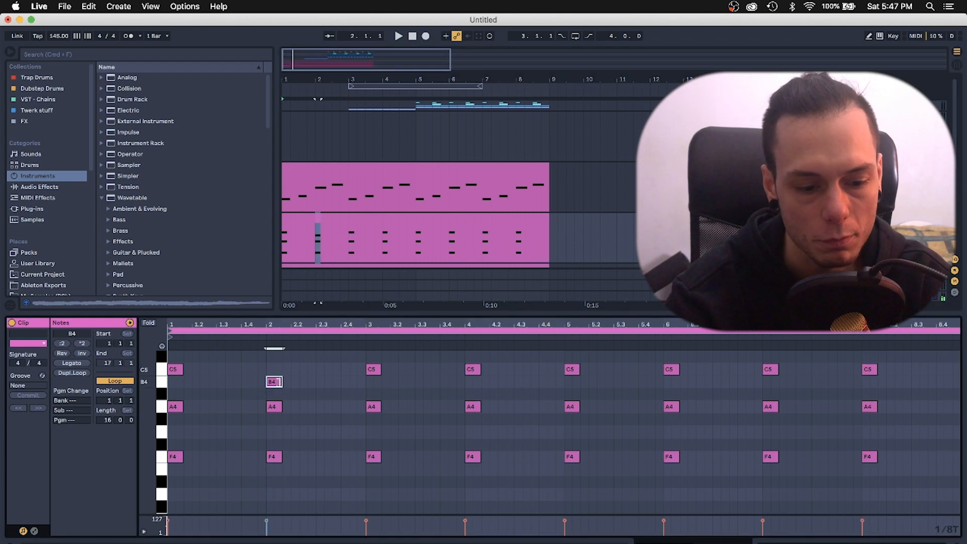
key("space")
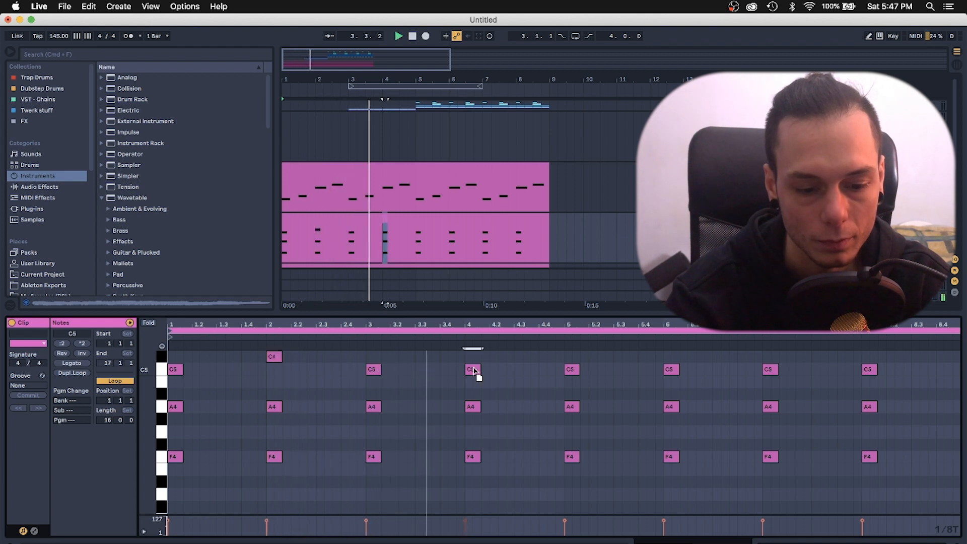
left_click_drag(473, 370, 474, 357)
key("space")
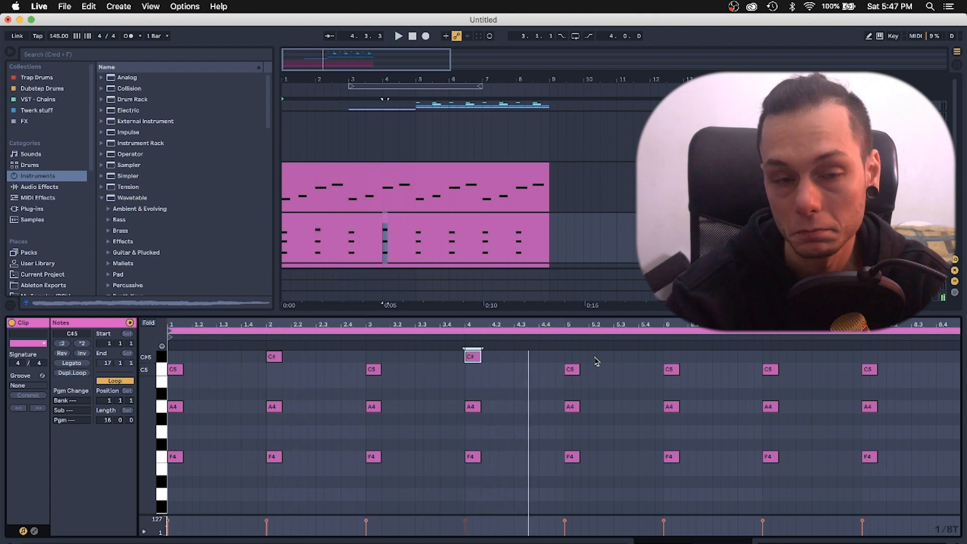
key("super+z")
key("super+z")
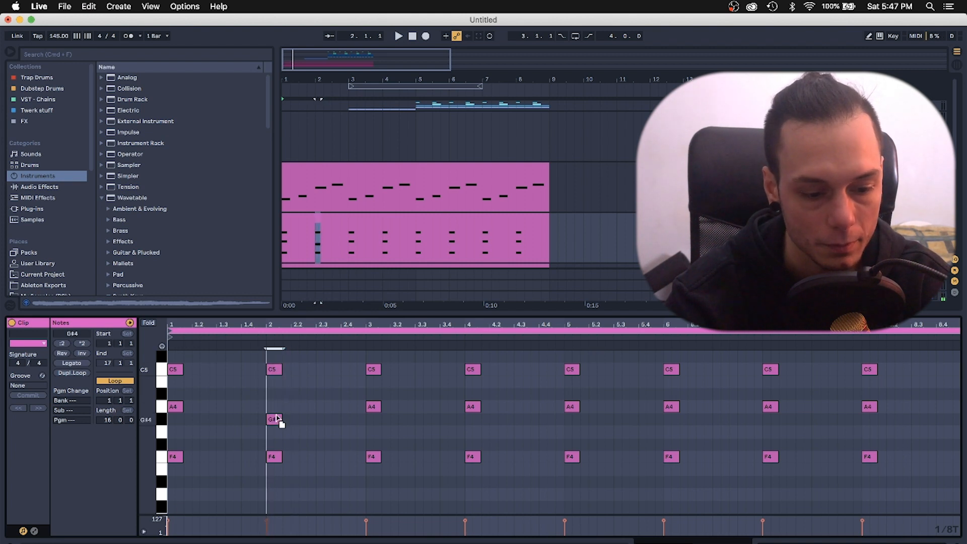
Lower the A4 to G#4 in the chords of bars 2 and 4 while auditioning the progression
key("space")
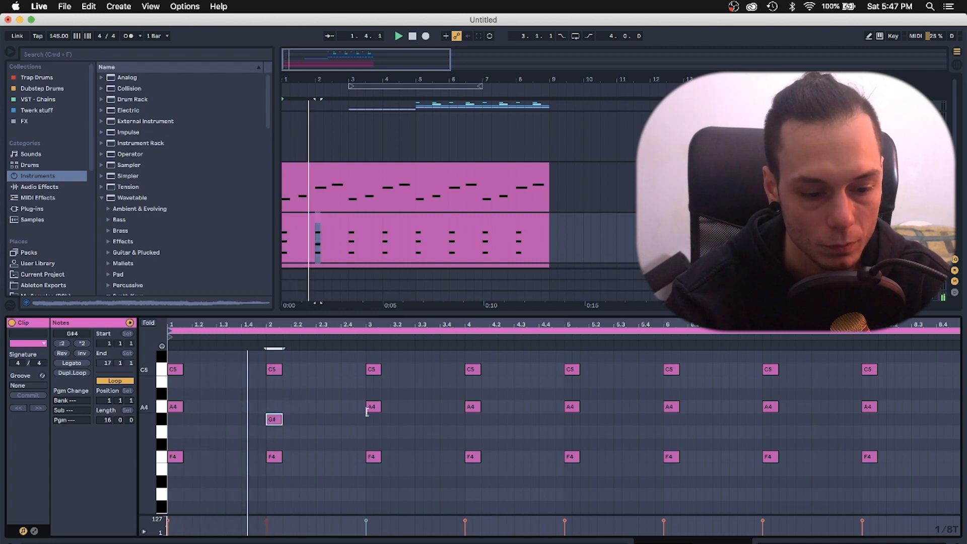
left_click(472, 409)
left_click_drag(473, 414, 473, 420)
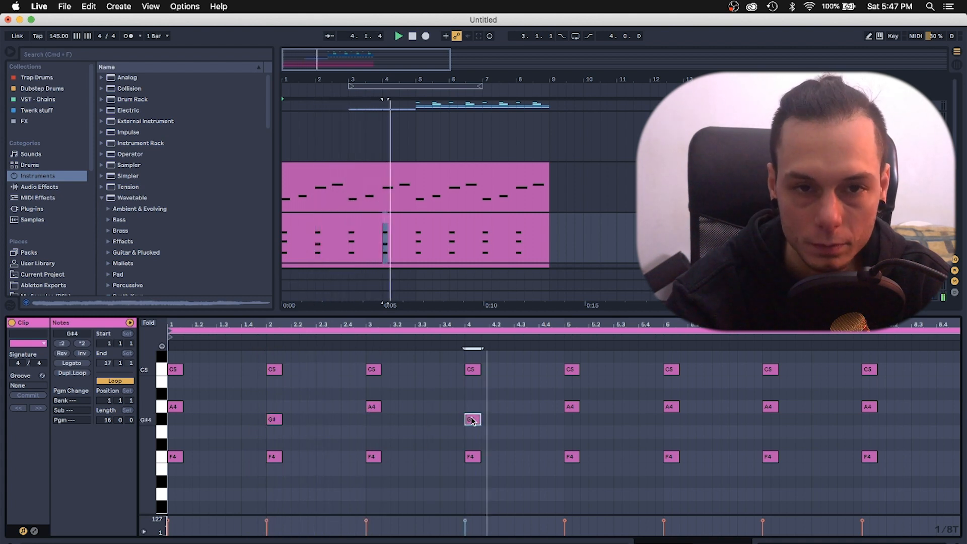